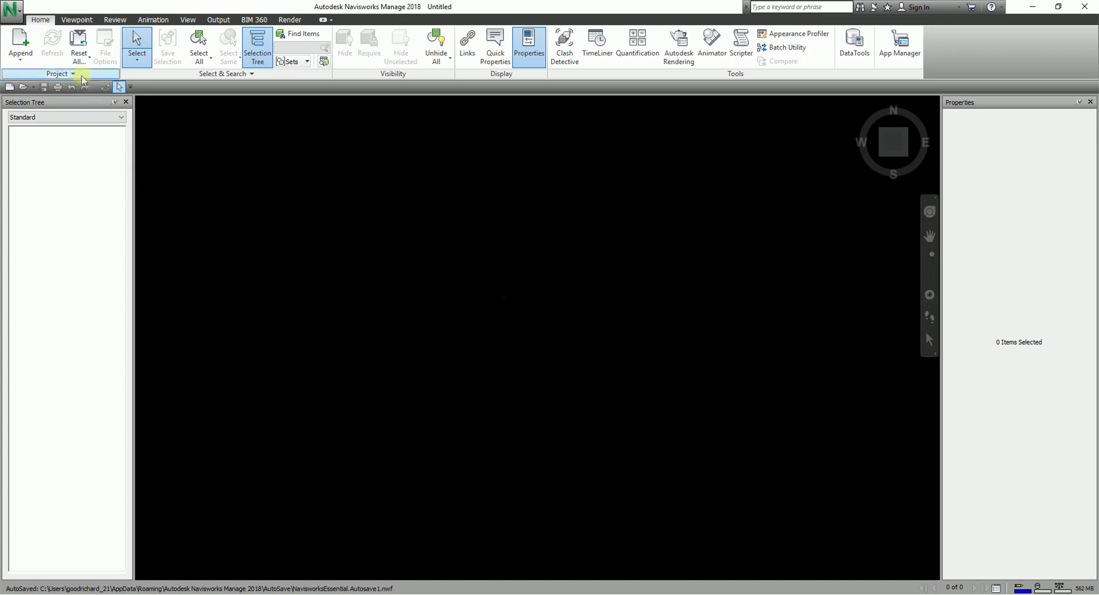
Step: Open the sample model gatehouse_pub.nwd from the installed samples' gatehouse folder
{"action": "left_click", "coordinate": [11, 10]}
{"action": "left_click", "coordinate": [76, 62]}
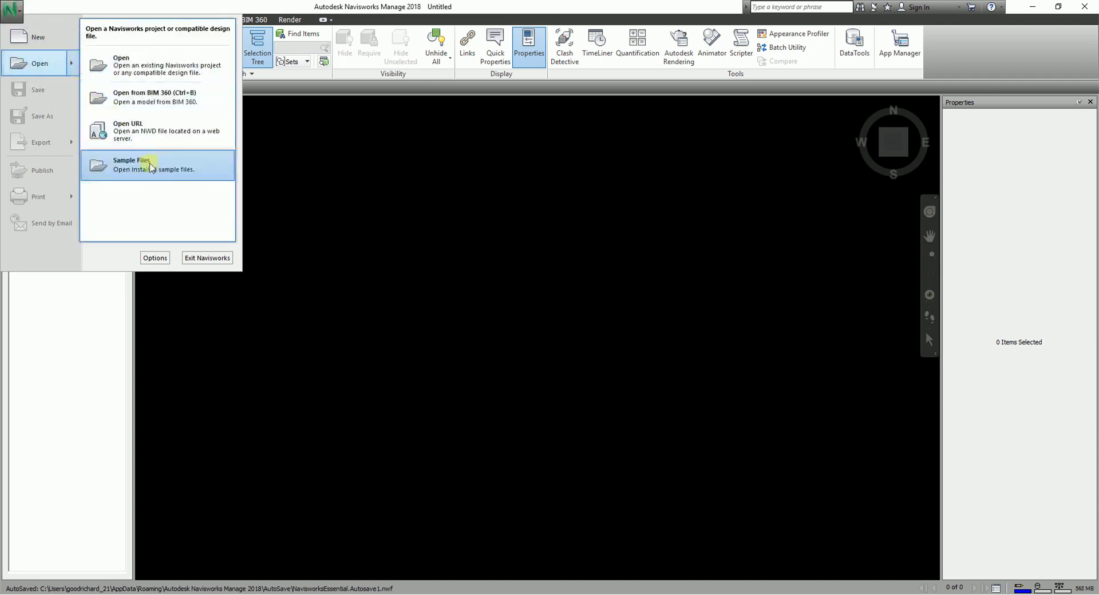
{"action": "left_click", "coordinate": [152, 172]}
{"action": "left_click", "coordinate": [152, 171]}
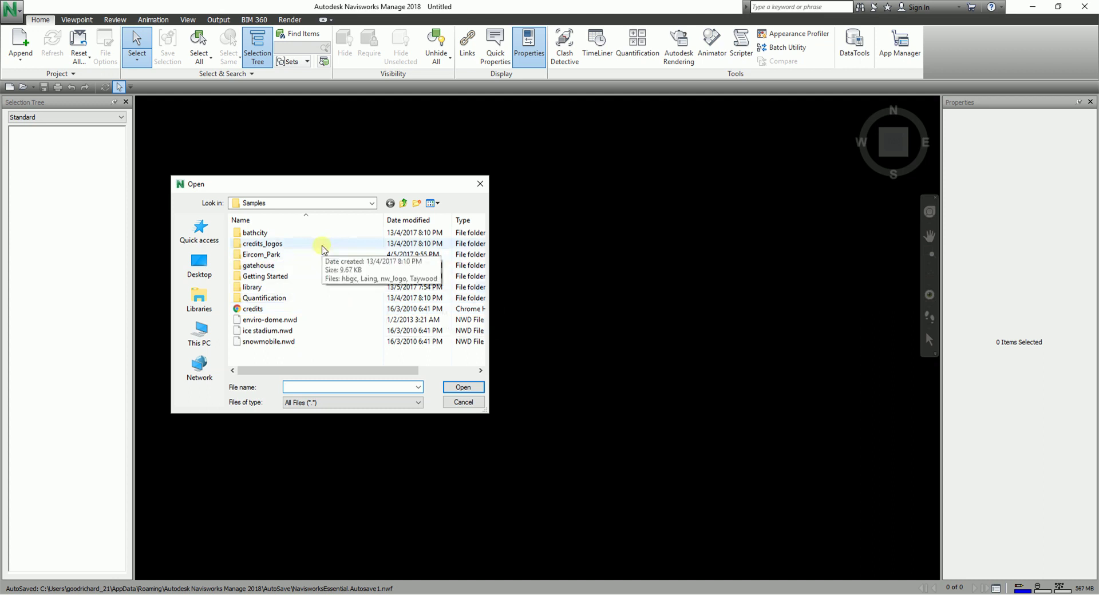
{"action": "left_click", "coordinate": [239, 267]}
{"action": "double_click", "coordinate": [239, 267]}
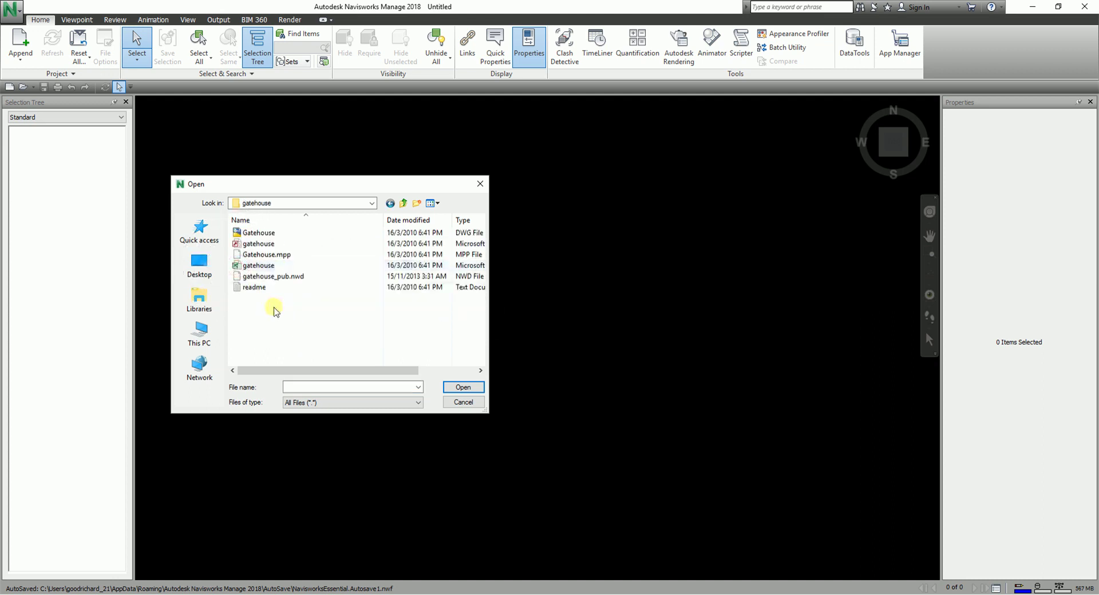
{"action": "left_click", "coordinate": [286, 277]}
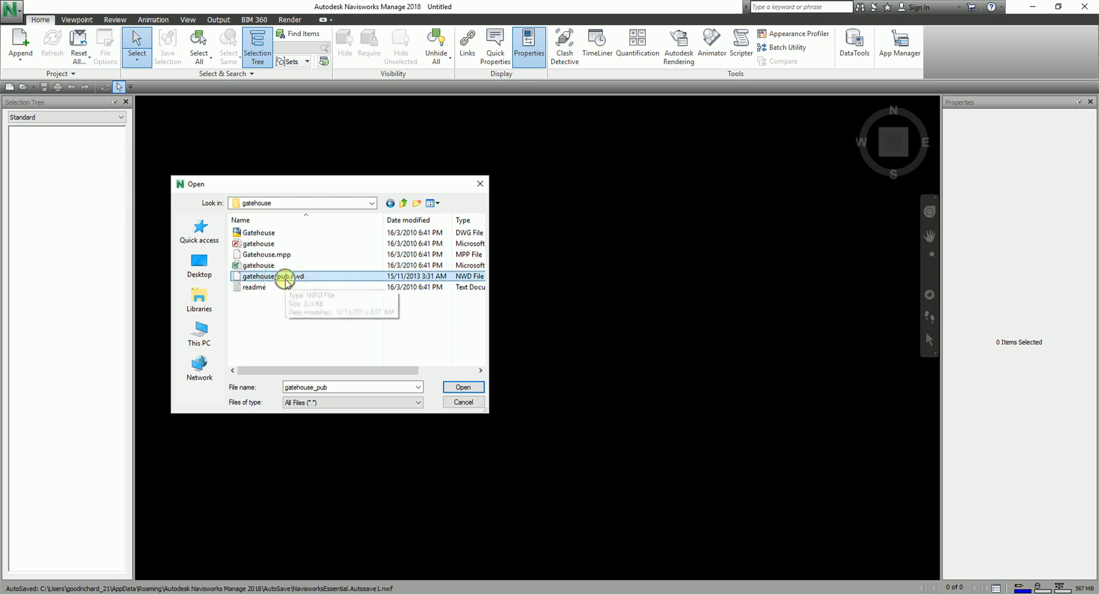
{"action": "left_click", "coordinate": [285, 280]}
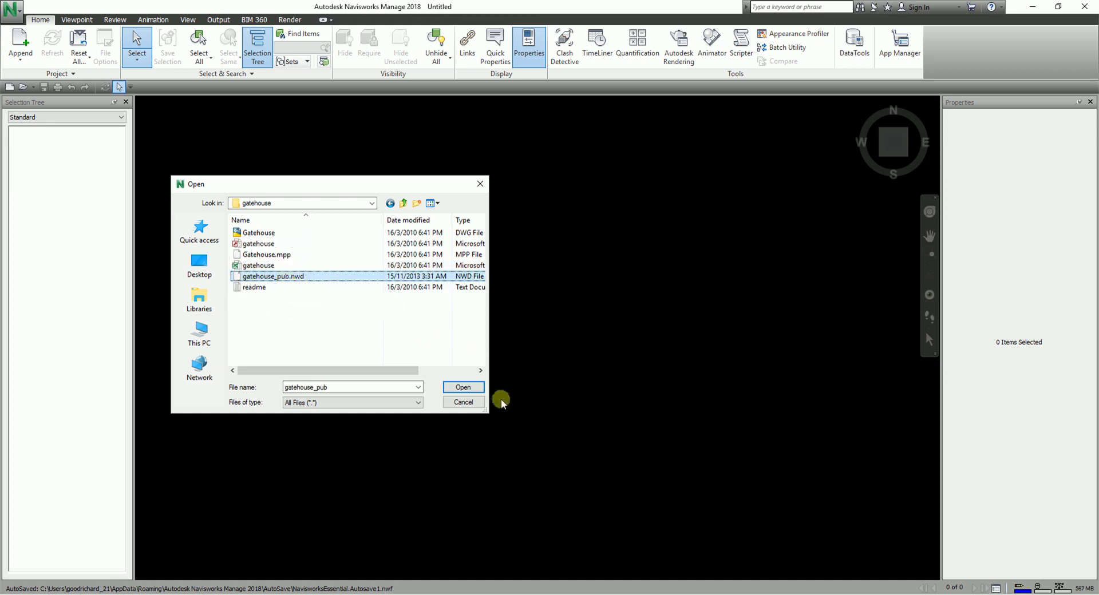
{"action": "left_click", "coordinate": [469, 389]}
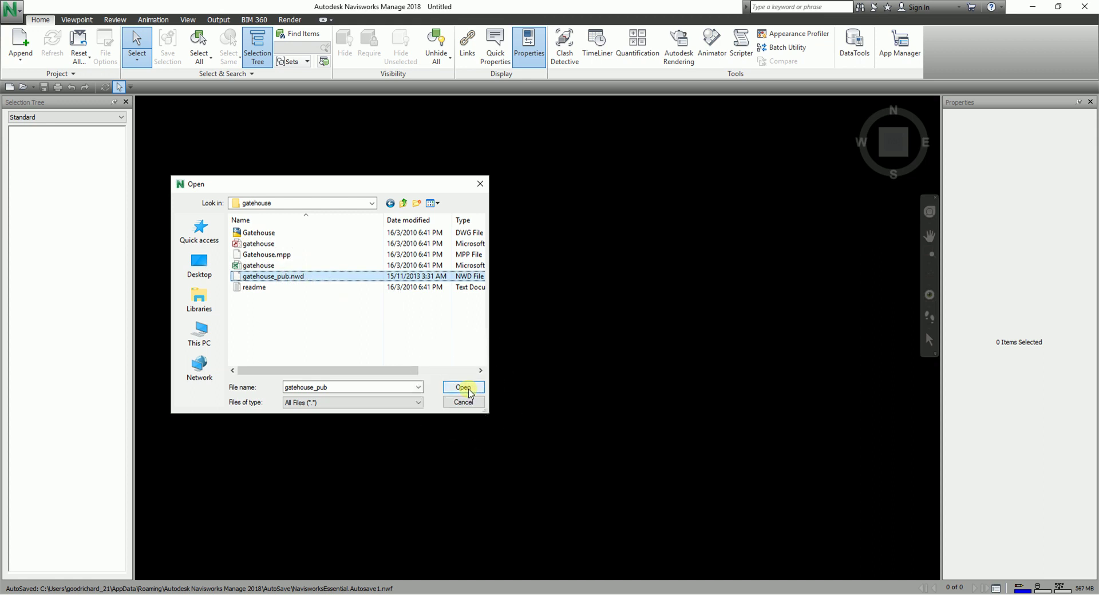
{"action": "left_click", "coordinate": [468, 390]}
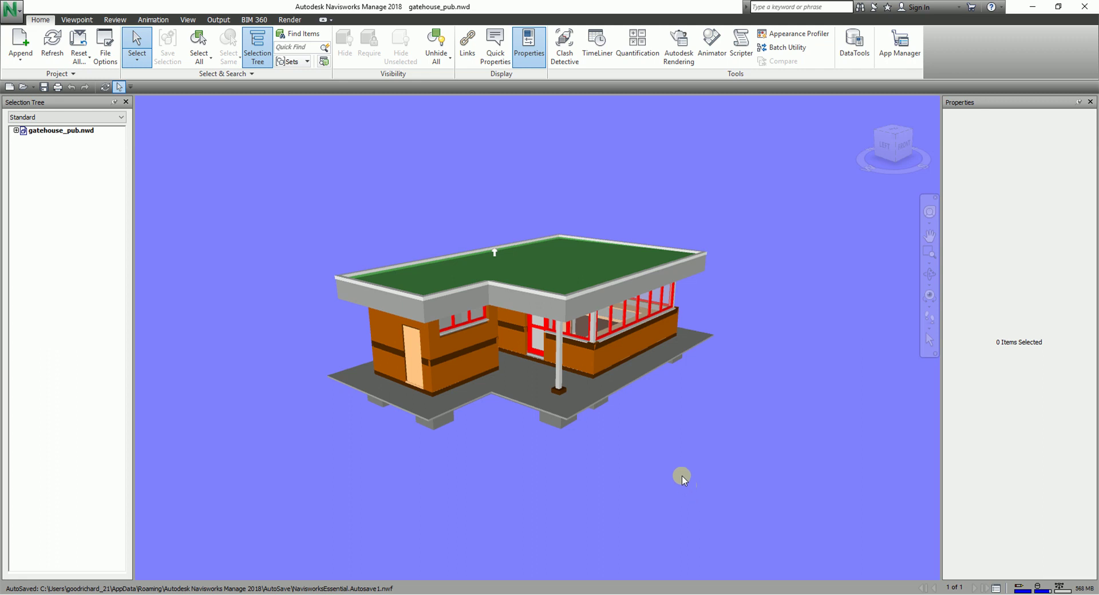
Step: Override the transparency of the external concrete slab around the column so the foundations show through, and clear the selection
{"action": "left_click", "coordinate": [928, 274]}
{"action": "left_click_drag", "start_coordinate": [645, 438], "coordinate": [657, 355]}
{"action": "scroll", "coordinate": [563, 321], "scroll_direction": "up", "scroll_amount": 3}
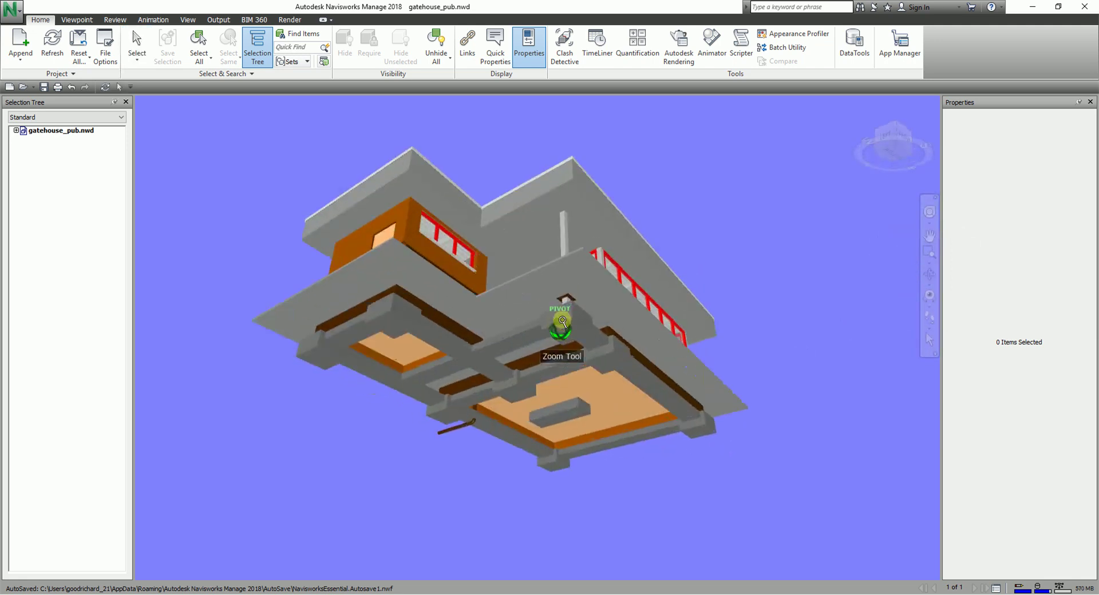
{"action": "scroll", "coordinate": [562, 321], "scroll_direction": "up", "scroll_amount": 3}
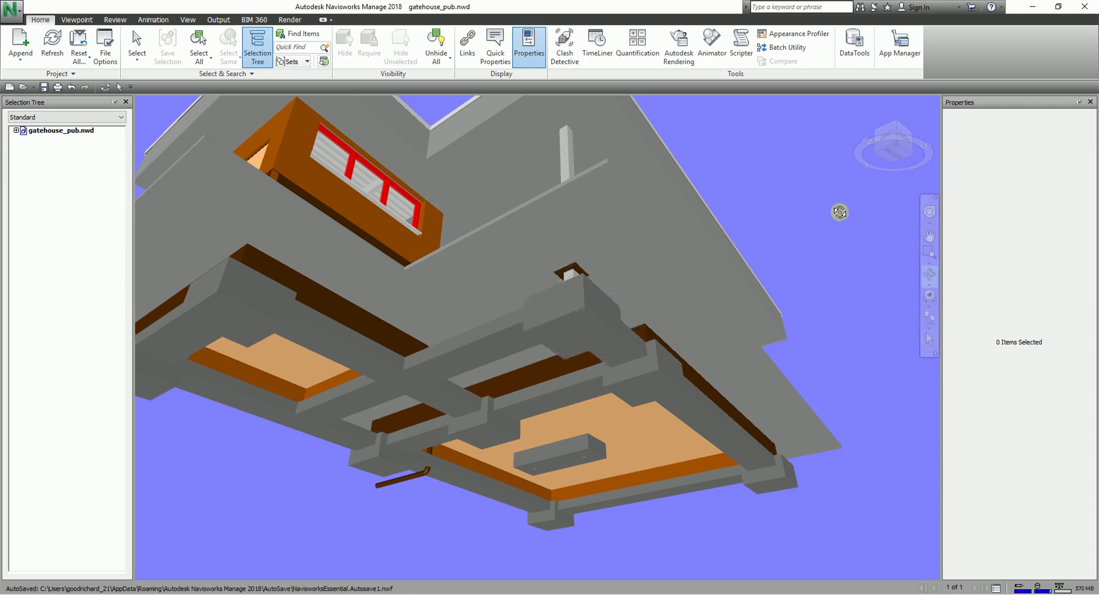
{"action": "mouse_move", "coordinate": [690, 240]}
{"action": "left_mouse_down"}
{"action": "mouse_move", "coordinate": [660, 397]}
{"action": "mouse_move", "coordinate": [679, 373]}
{"action": "left_mouse_up"}
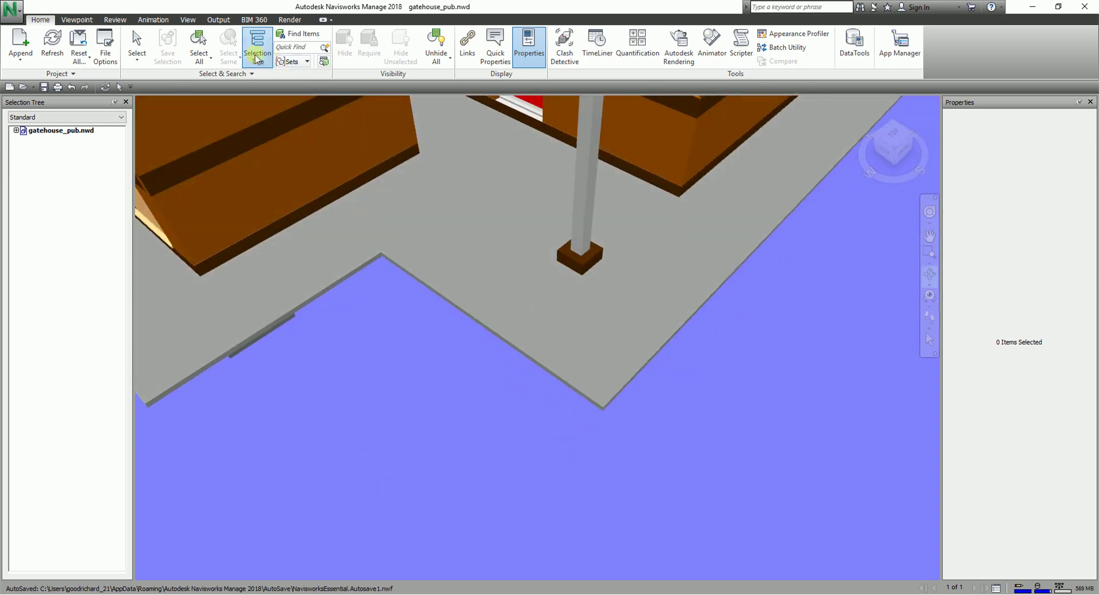
{"action": "left_click", "coordinate": [137, 43]}
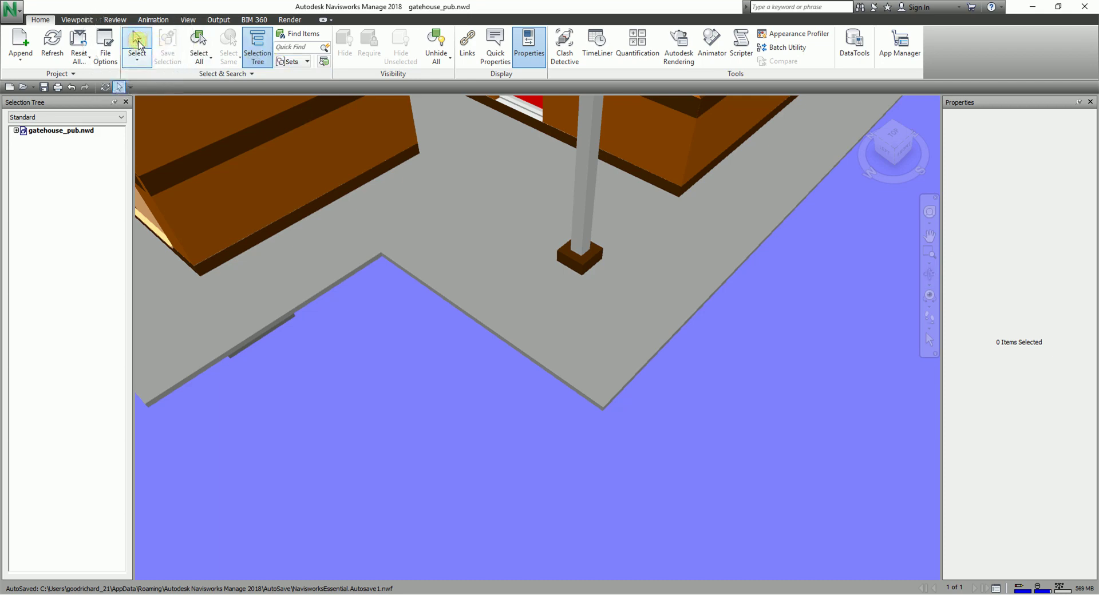
{"action": "left_click", "coordinate": [607, 325]}
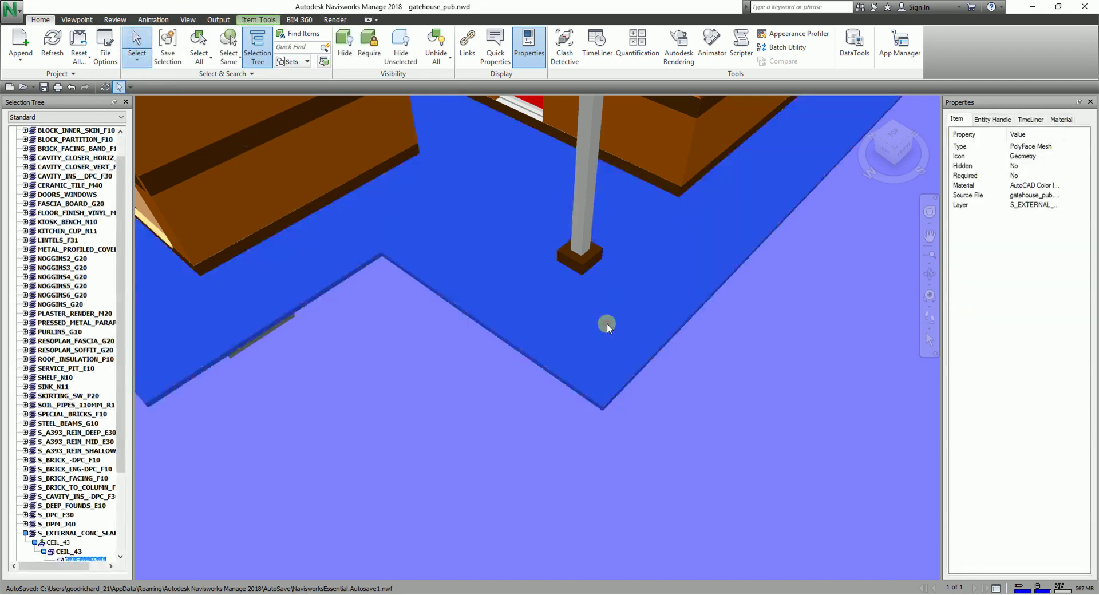
{"action": "left_click", "coordinate": [606, 324]}
{"action": "left_click", "coordinate": [557, 316]}
{"action": "right_click", "coordinate": [560, 315]}
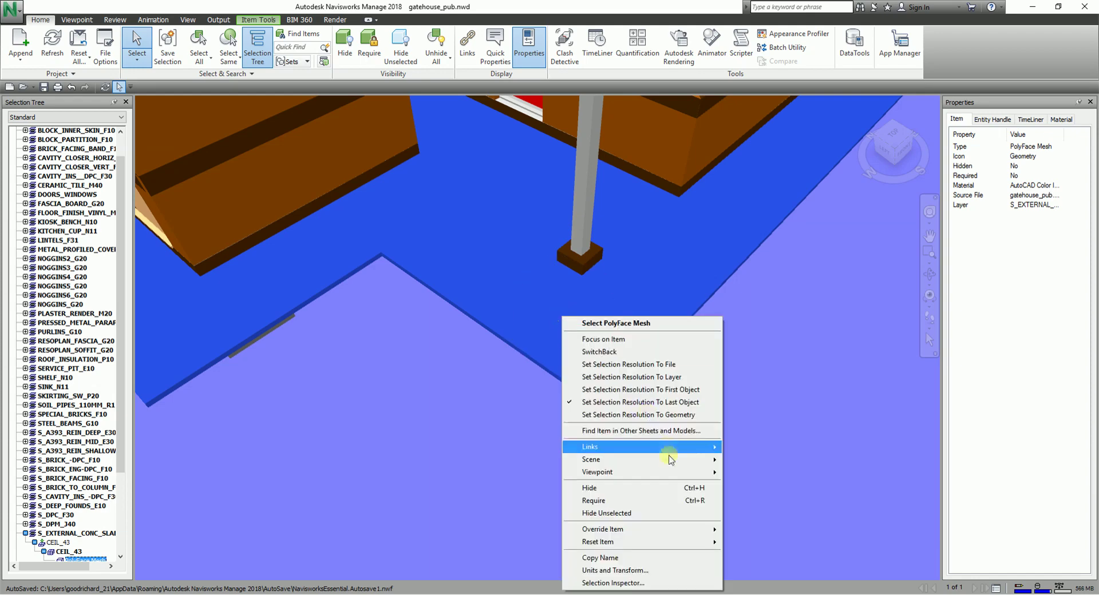
{"action": "left_click", "coordinate": [670, 528]}
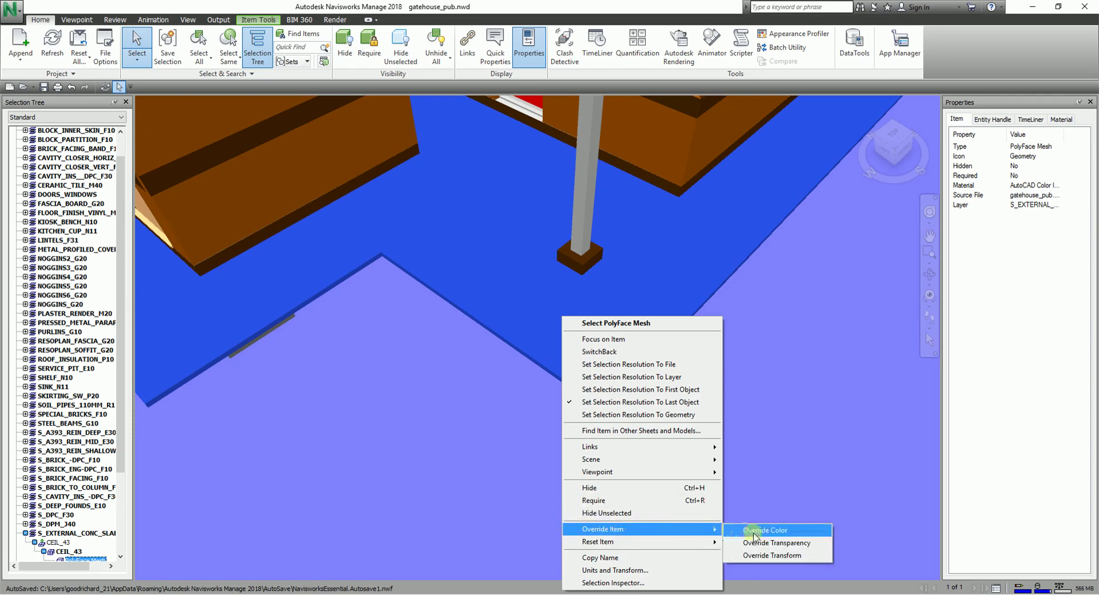
{"action": "left_click", "coordinate": [767, 544]}
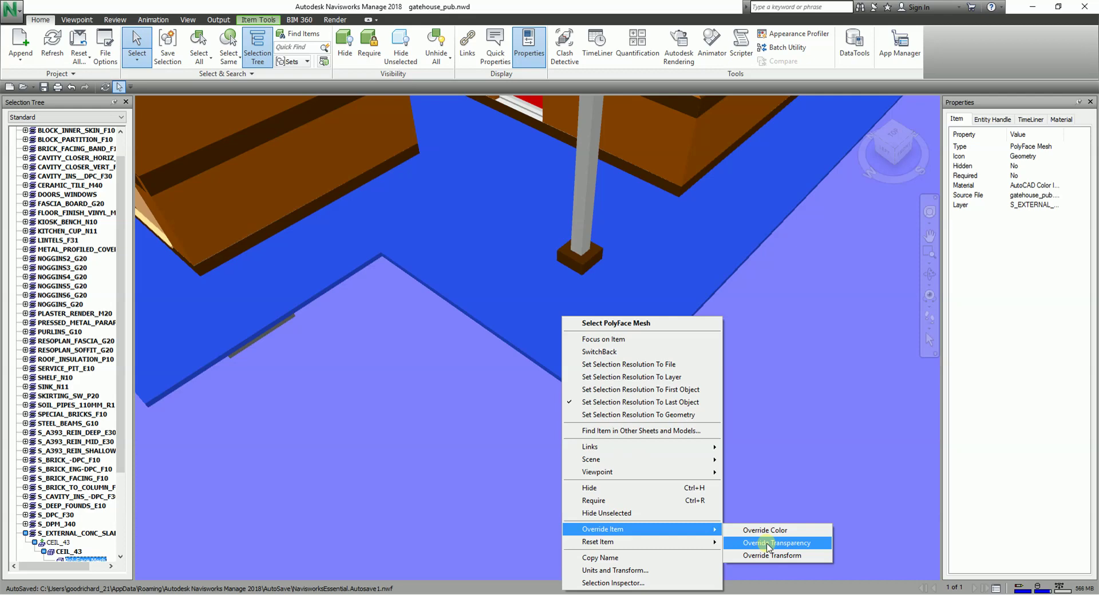
{"action": "left_click_drag", "start_coordinate": [485, 299], "coordinate": [579, 313]}
{"action": "left_click", "coordinate": [522, 324]}
{"action": "left_click", "coordinate": [824, 397]}
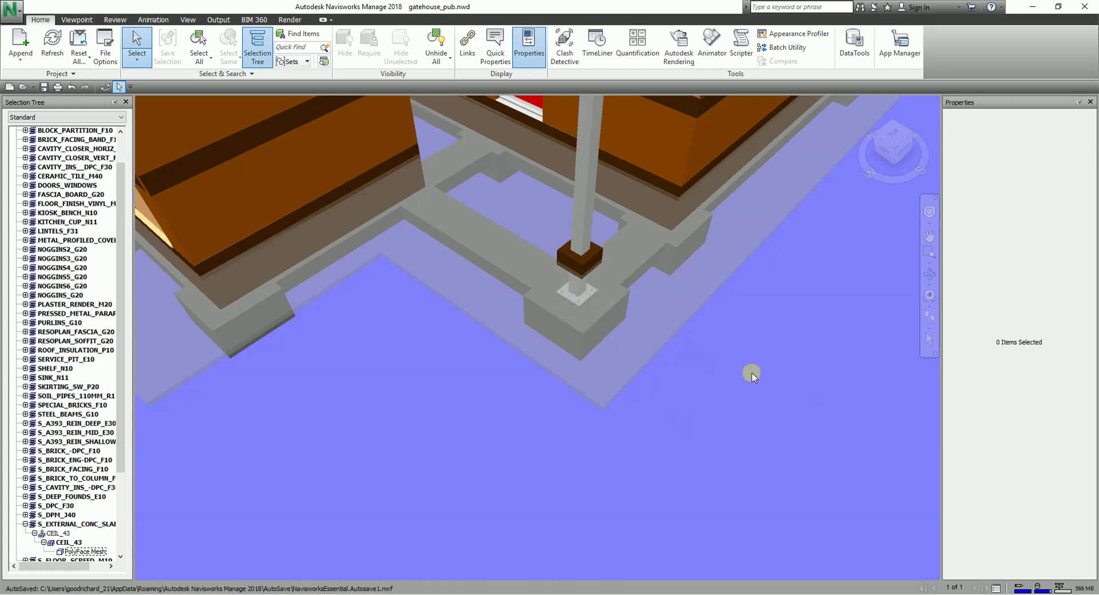
Step: Move the deep foundation block beneath the column away from the building along the green axis
{"action": "left_click", "coordinate": [929, 275]}
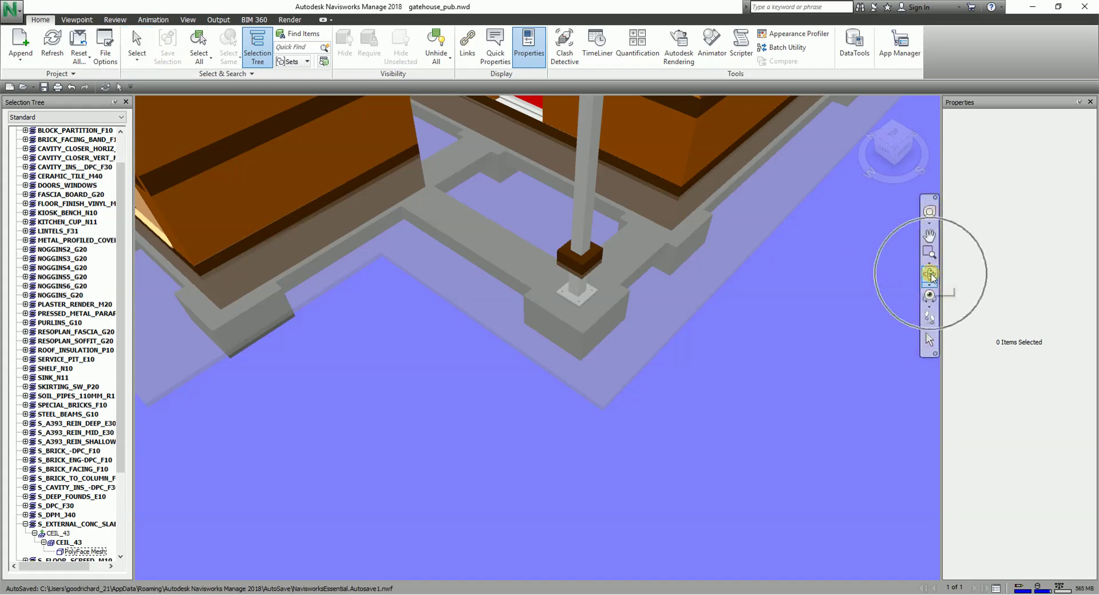
{"action": "left_click_drag", "start_coordinate": [716, 397], "coordinate": [714, 333]}
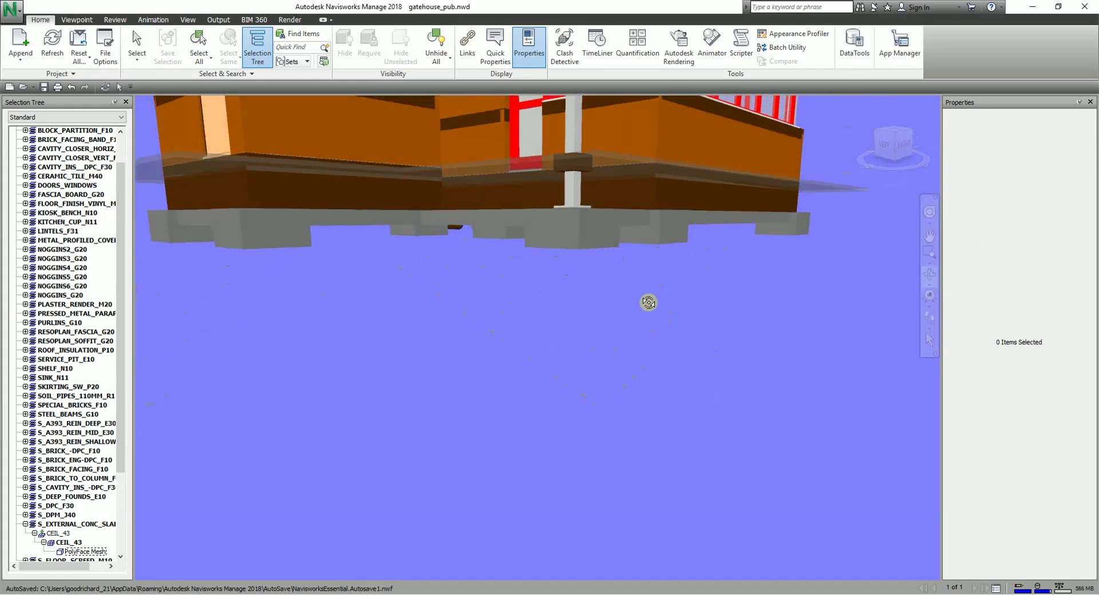
{"action": "left_click", "coordinate": [137, 40]}
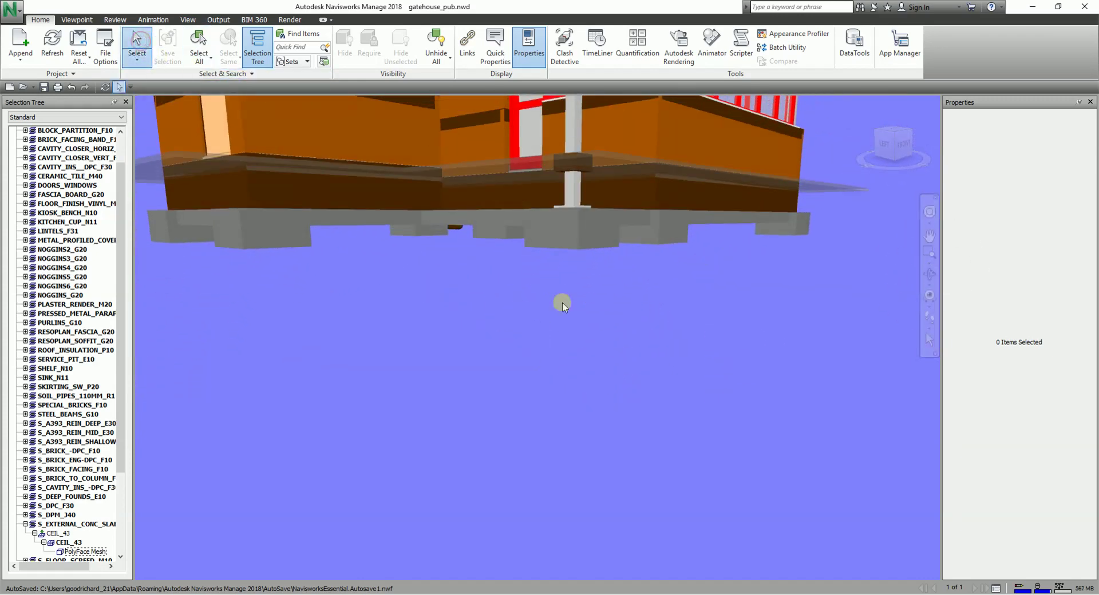
{"action": "left_click", "coordinate": [574, 235]}
{"action": "left_click", "coordinate": [929, 274]}
{"action": "left_click_drag", "start_coordinate": [629, 224], "coordinate": [670, 299]}
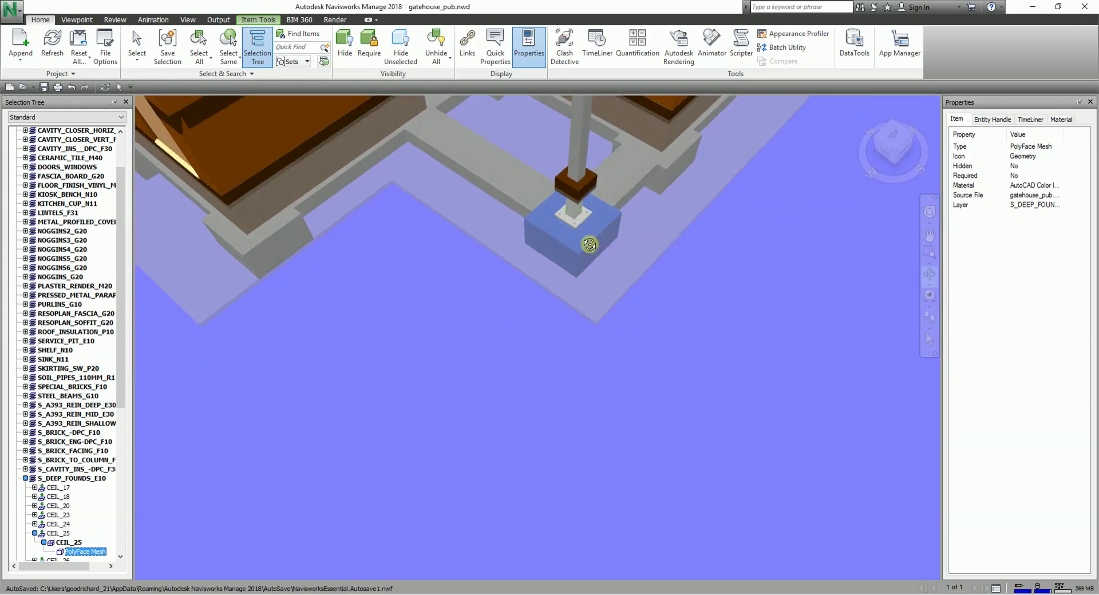
{"action": "left_click", "coordinate": [254, 20]}
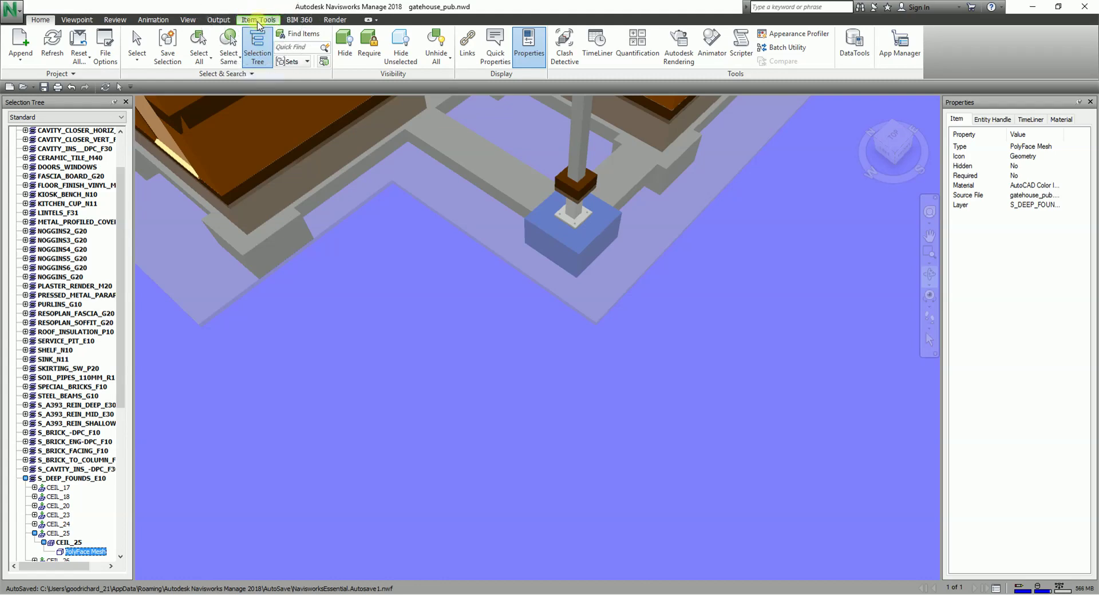
{"action": "left_click", "coordinate": [257, 21]}
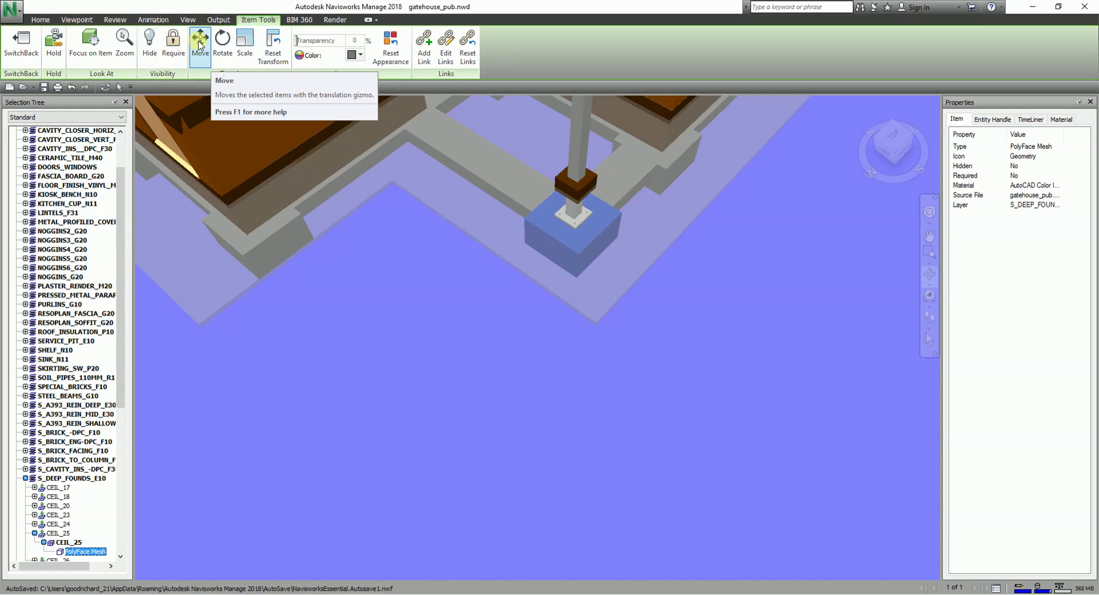
{"action": "left_click", "coordinate": [199, 45]}
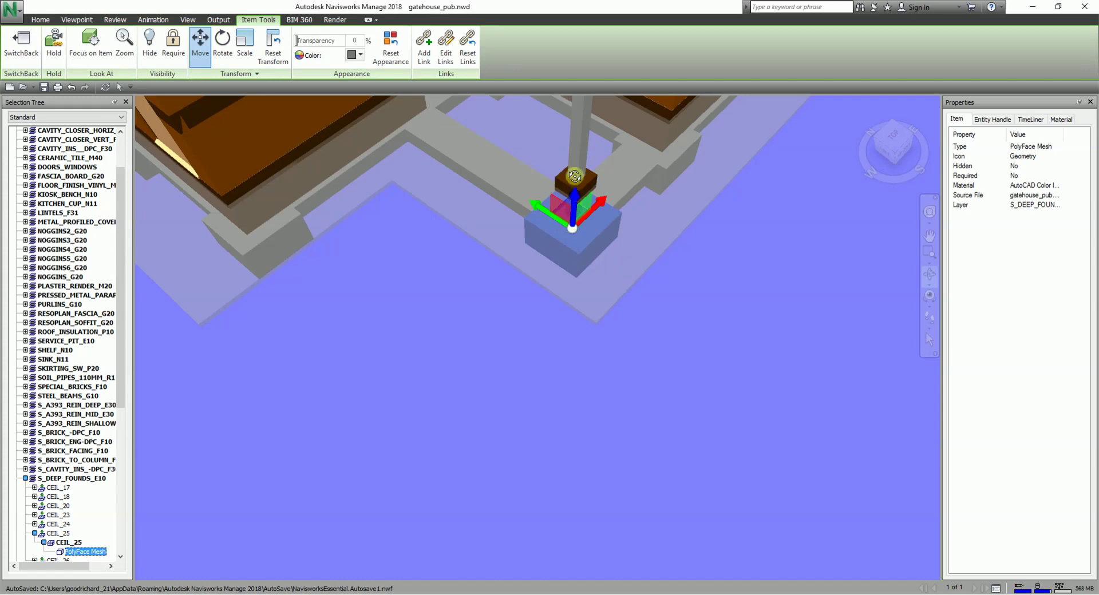
{"action": "left_click", "coordinate": [805, 377]}
{"action": "left_click", "coordinate": [540, 209]}
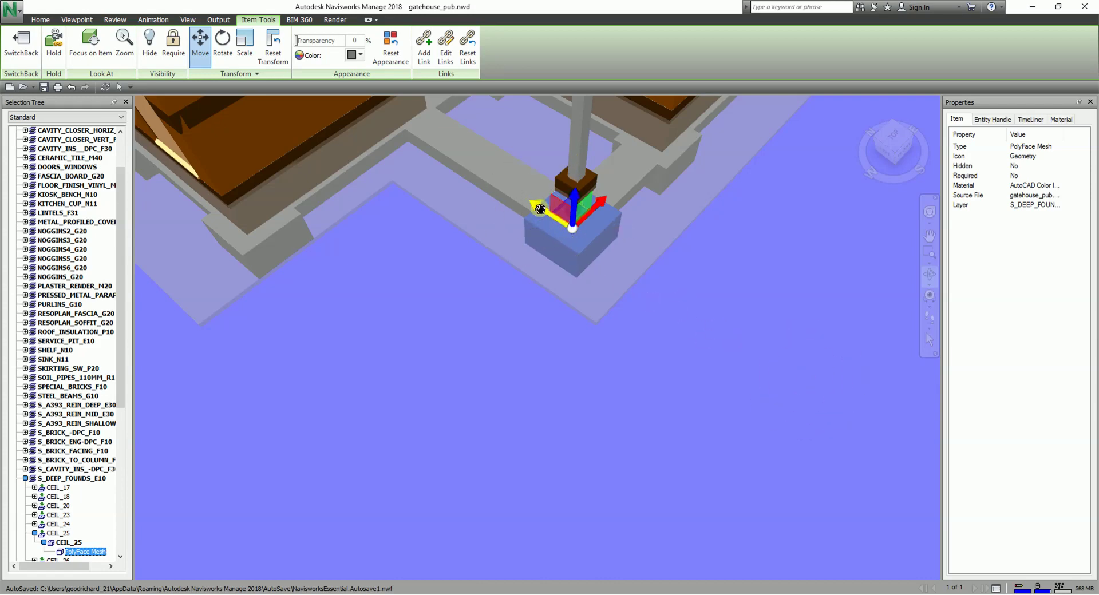
{"action": "left_click_drag", "start_coordinate": [540, 209], "coordinate": [719, 330]}
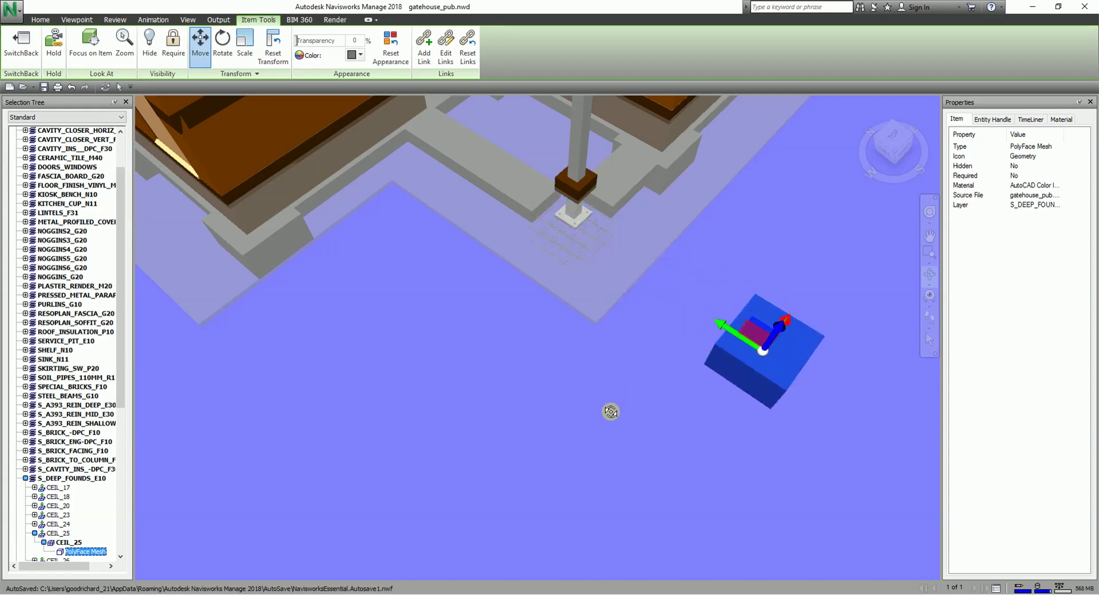
Step: Reposition the displaced foundation block by moving it along the gizmo's red and green axes
{"action": "middle_click_drag", "start_coordinate": [630, 405], "coordinate": [420, 334], "text": "shift"}
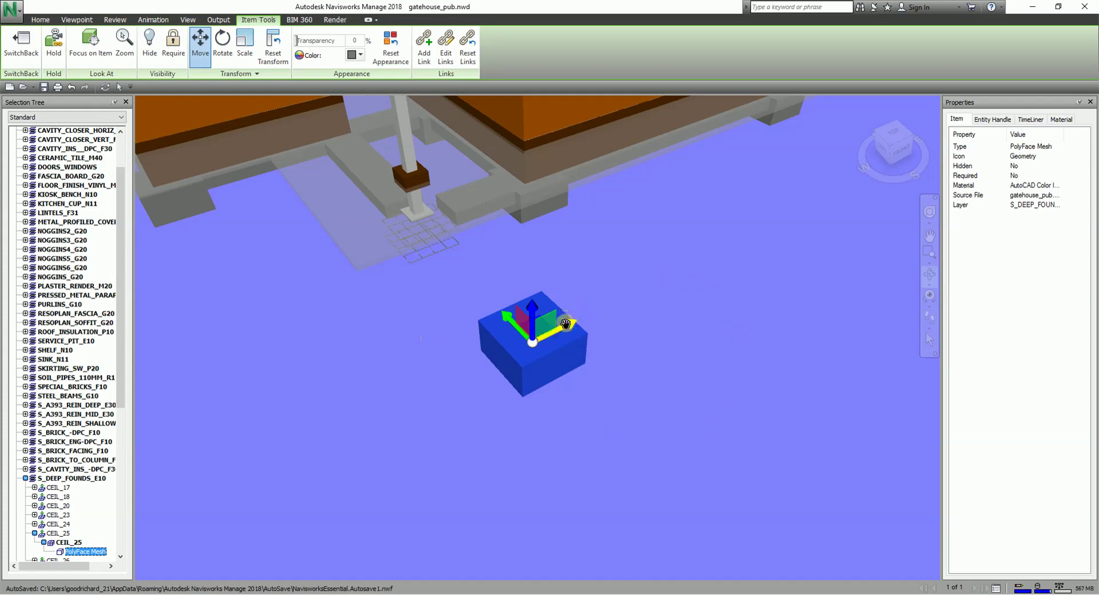
{"action": "left_click_drag", "start_coordinate": [568, 324], "coordinate": [770, 283]}
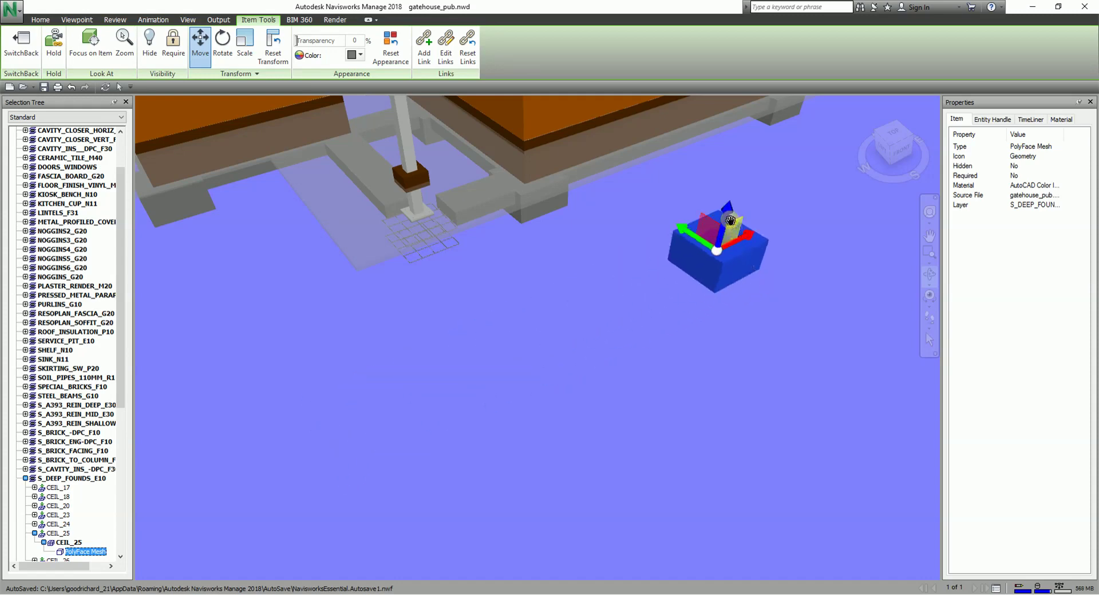
{"action": "left_click_drag", "start_coordinate": [722, 229], "coordinate": [715, 198]}
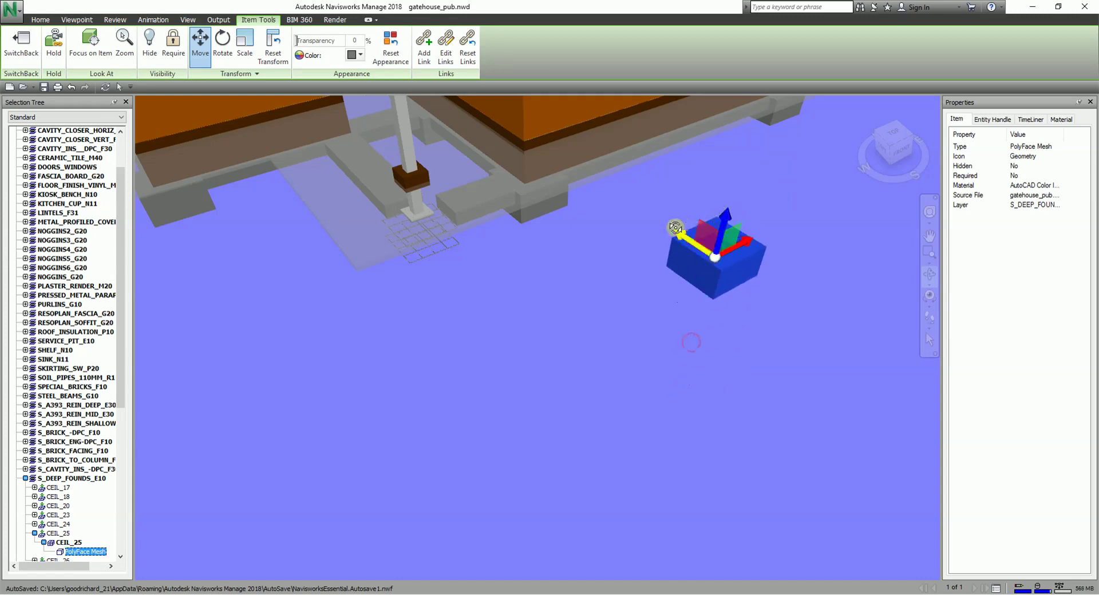
{"action": "left_click_drag", "start_coordinate": [676, 228], "coordinate": [559, 317]}
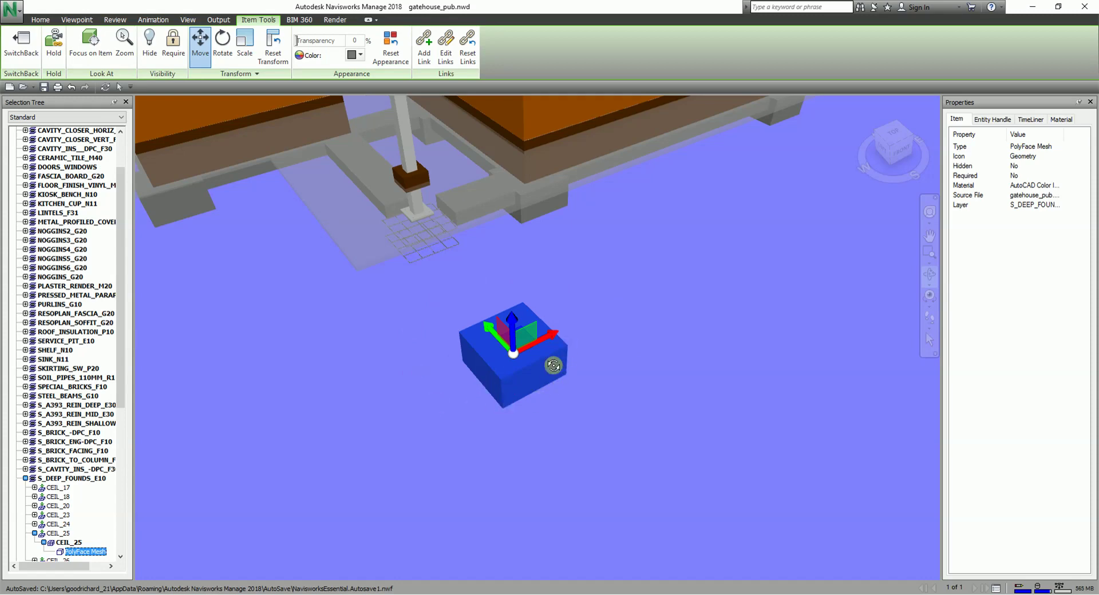
Step: Reset the foundation block's transform to return it to its original position beneath the column
{"action": "left_click", "coordinate": [539, 356]}
{"action": "right_click", "coordinate": [539, 356]}
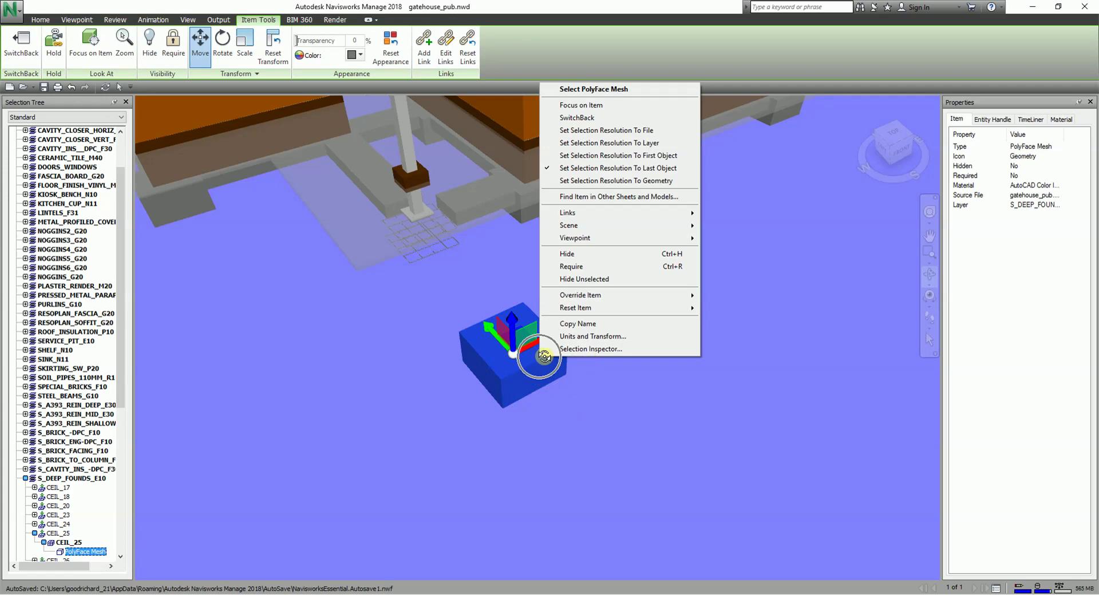
{"action": "left_click", "coordinate": [578, 313]}
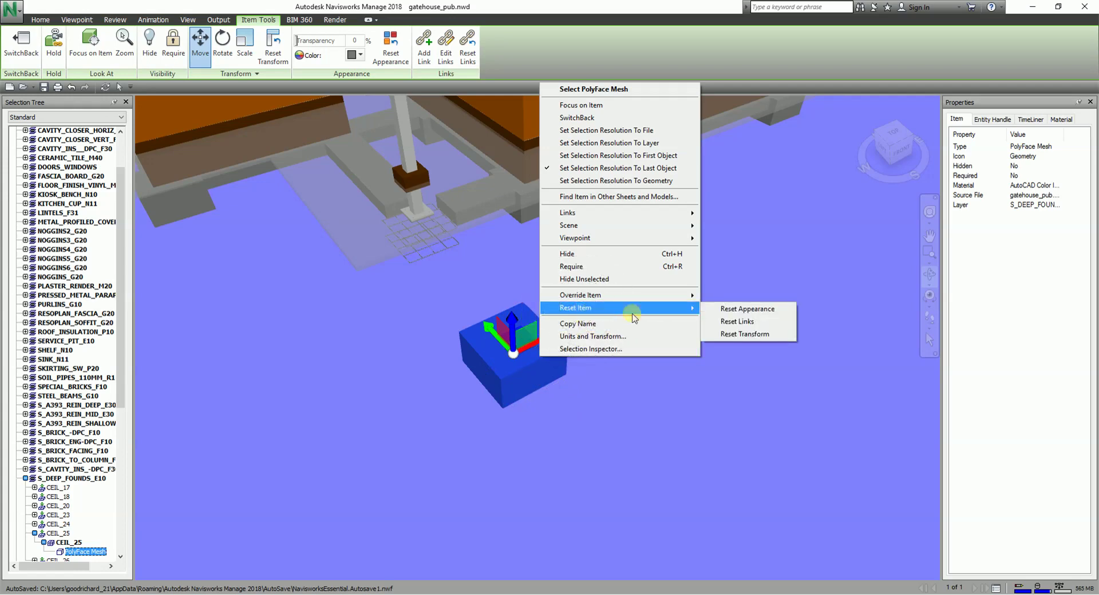
{"action": "left_click", "coordinate": [742, 336]}
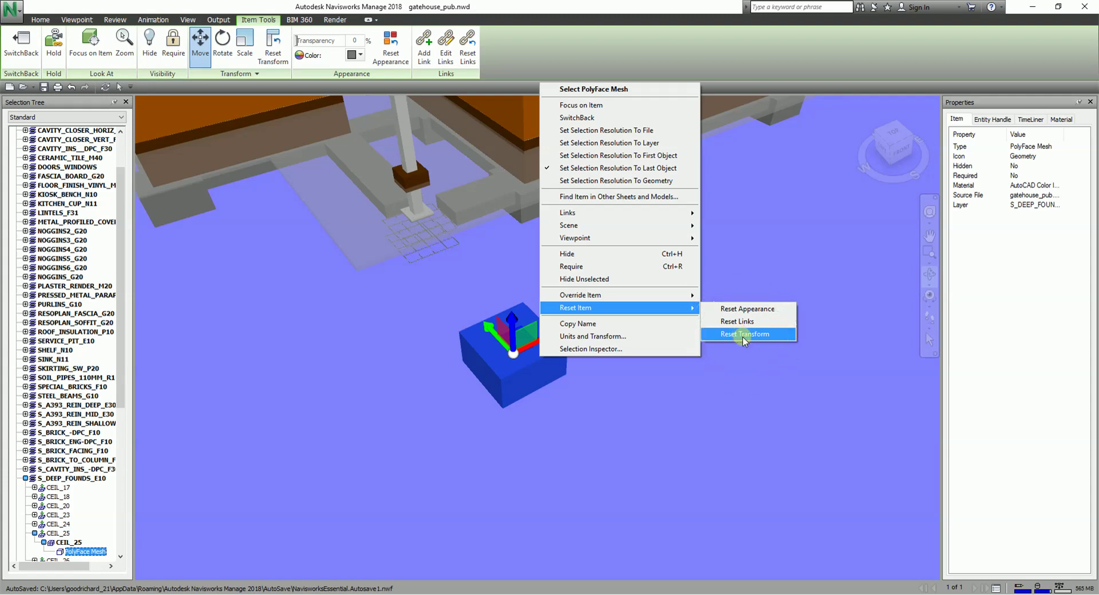
{"action": "left_click", "coordinate": [743, 336]}
{"action": "left_click", "coordinate": [743, 336]}
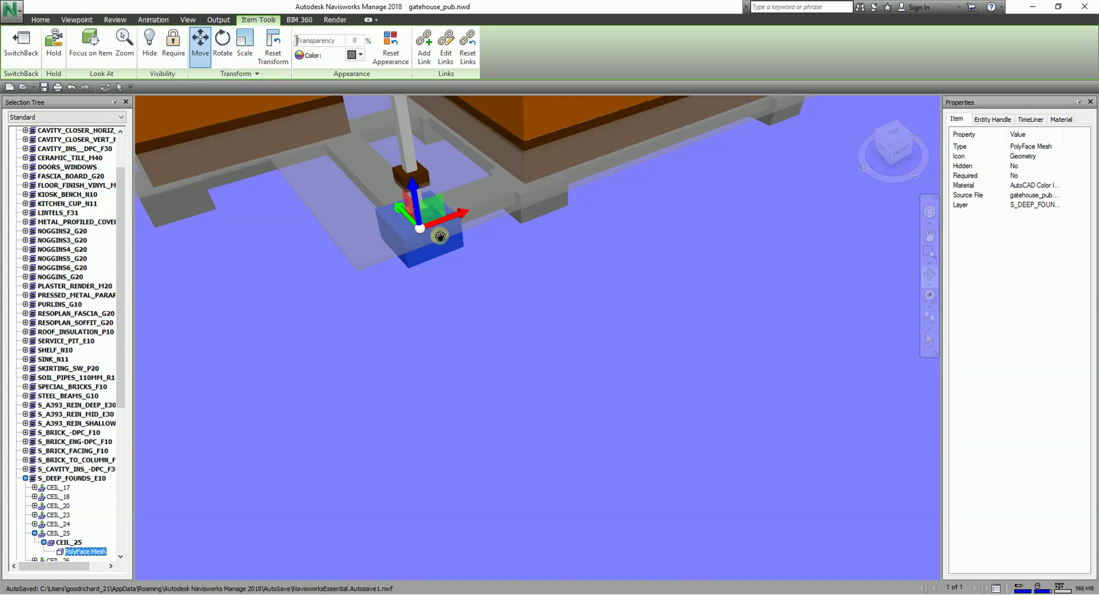
Step: Select the glazing mesh of WINDOW_21 on the front of the gatehouse and hide it
{"action": "middle_click_drag", "start_coordinate": [627, 230], "coordinate": [576, 395], "text": "shift"}
{"action": "middle_click_drag", "start_coordinate": [627, 372], "coordinate": [522, 219], "text": "shift"}
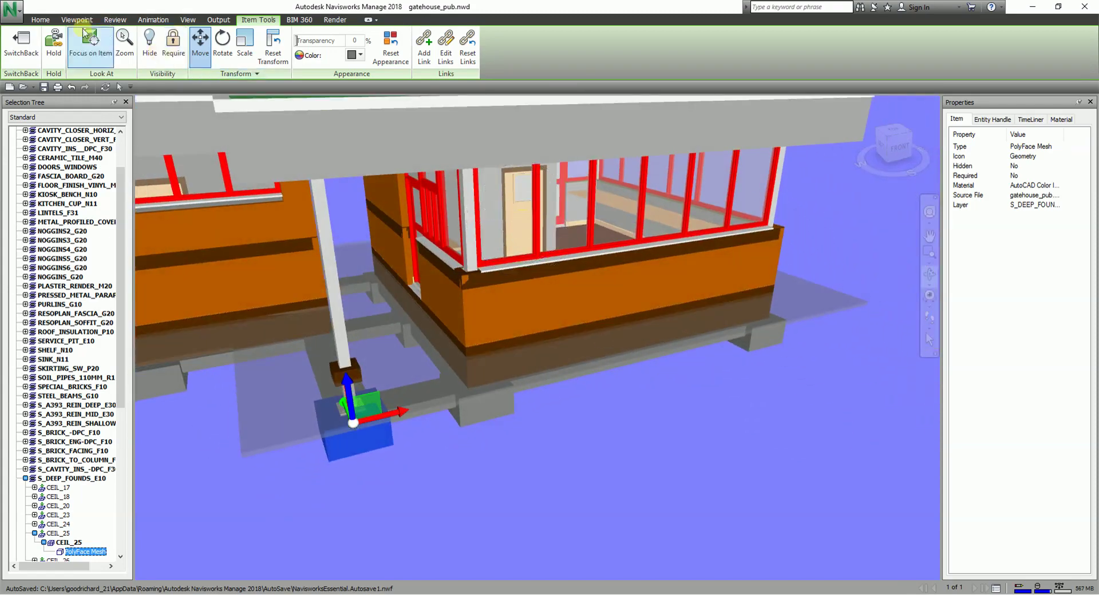
{"action": "left_click", "coordinate": [50, 20]}
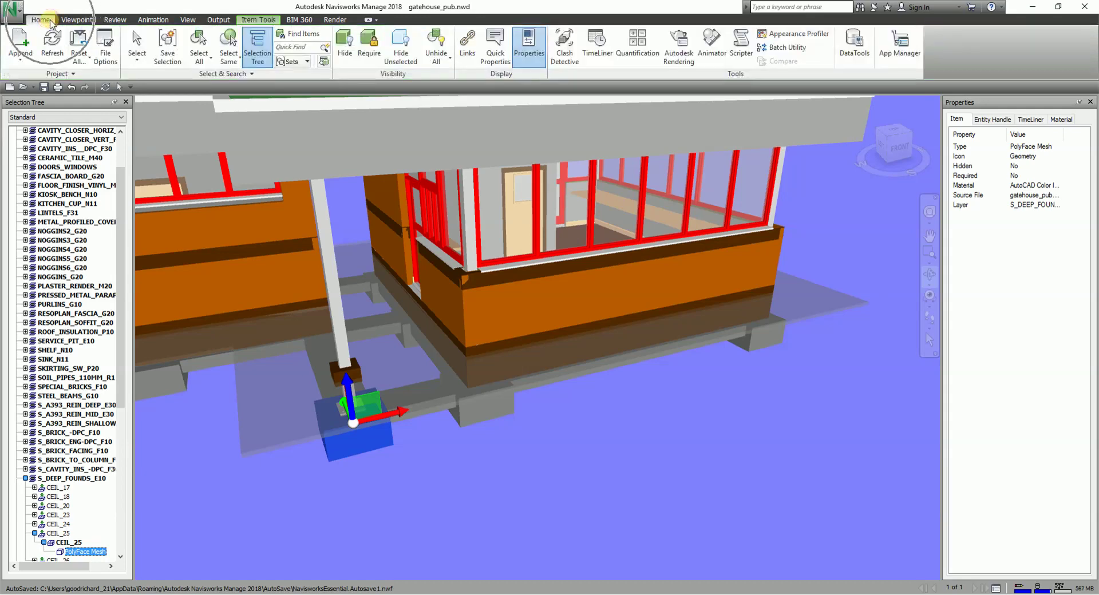
{"action": "left_click", "coordinate": [131, 40]}
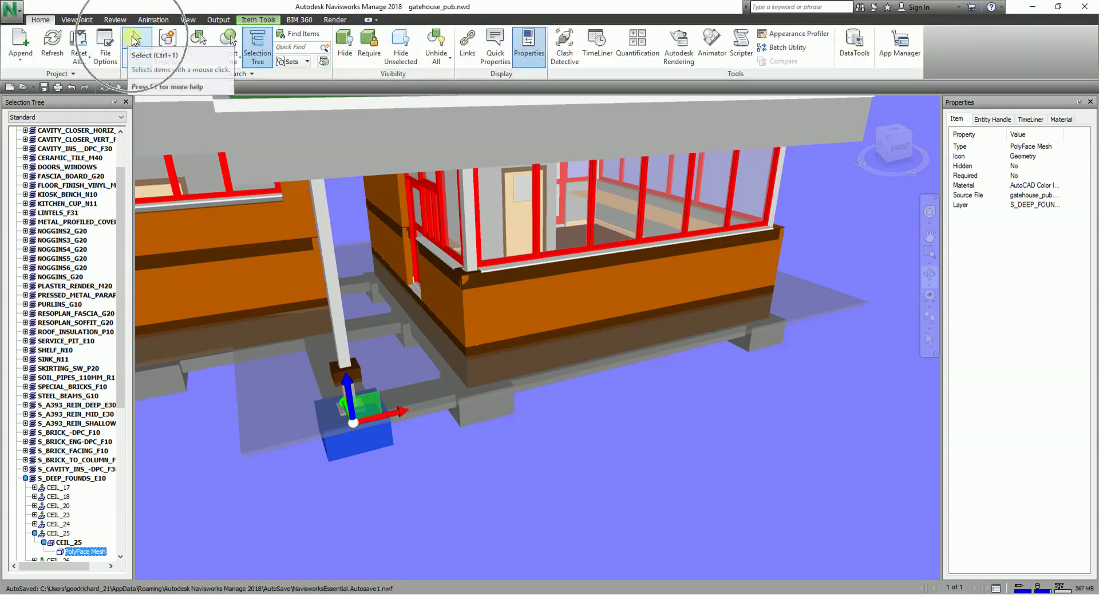
{"action": "left_click", "coordinate": [134, 40]}
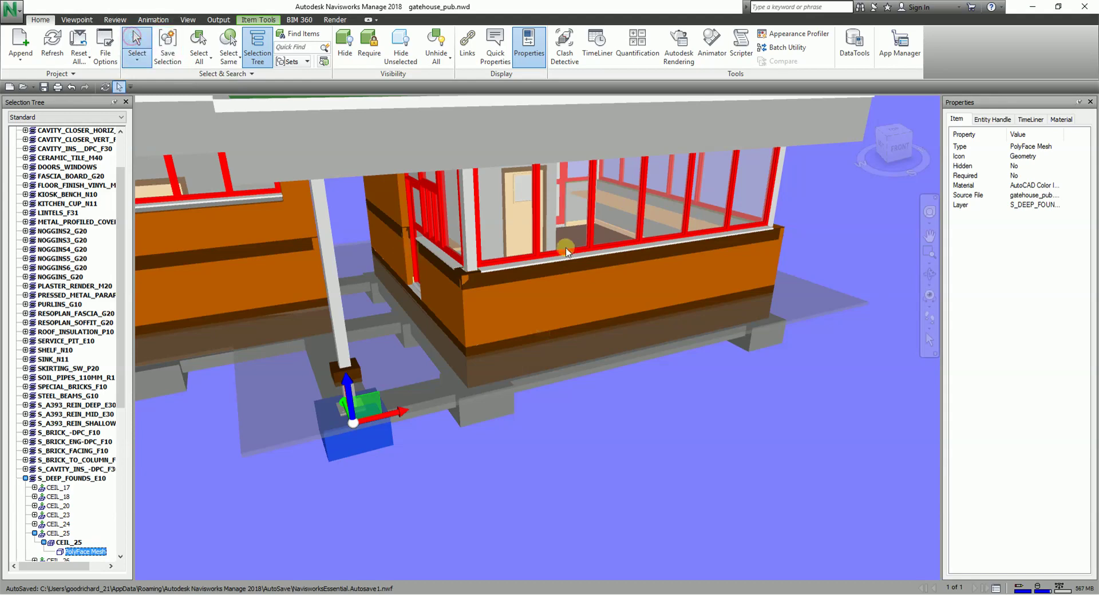
{"action": "left_click", "coordinate": [562, 215]}
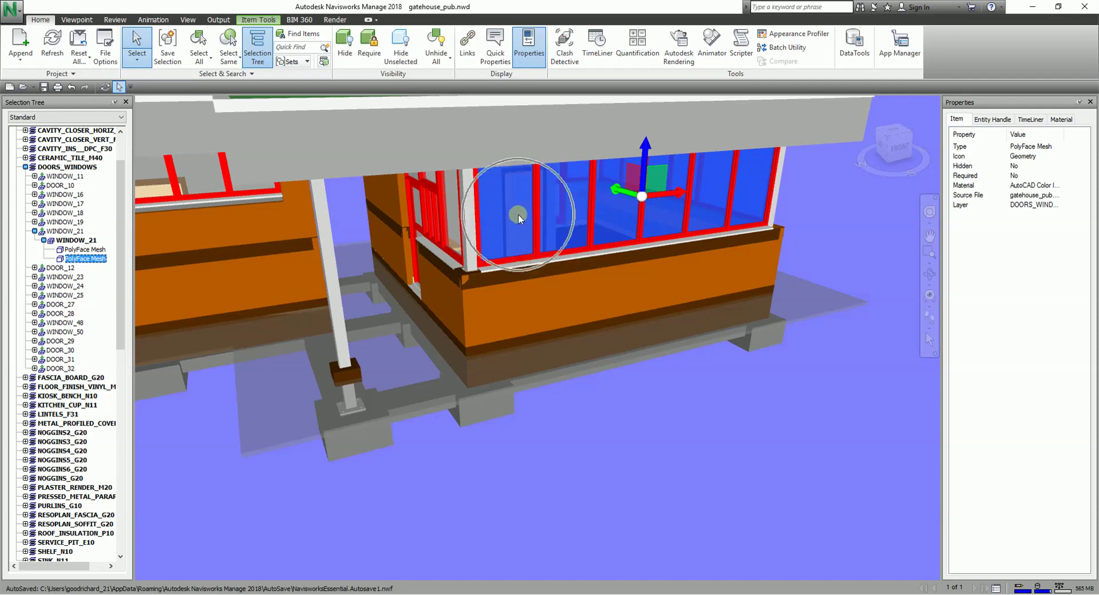
{"action": "right_click", "coordinate": [561, 196]}
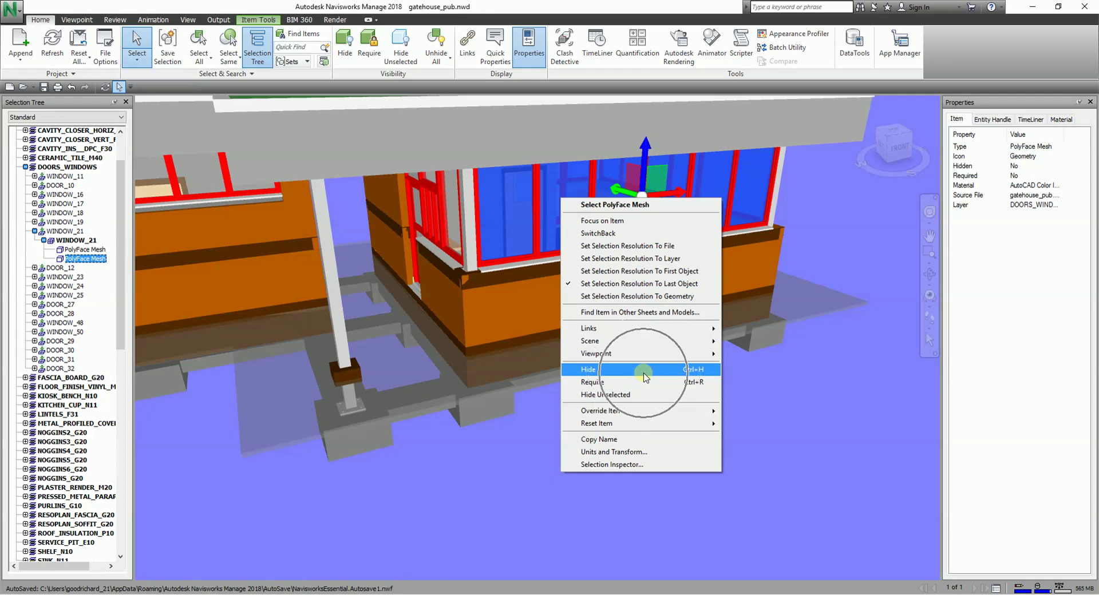
{"action": "left_click", "coordinate": [813, 398]}
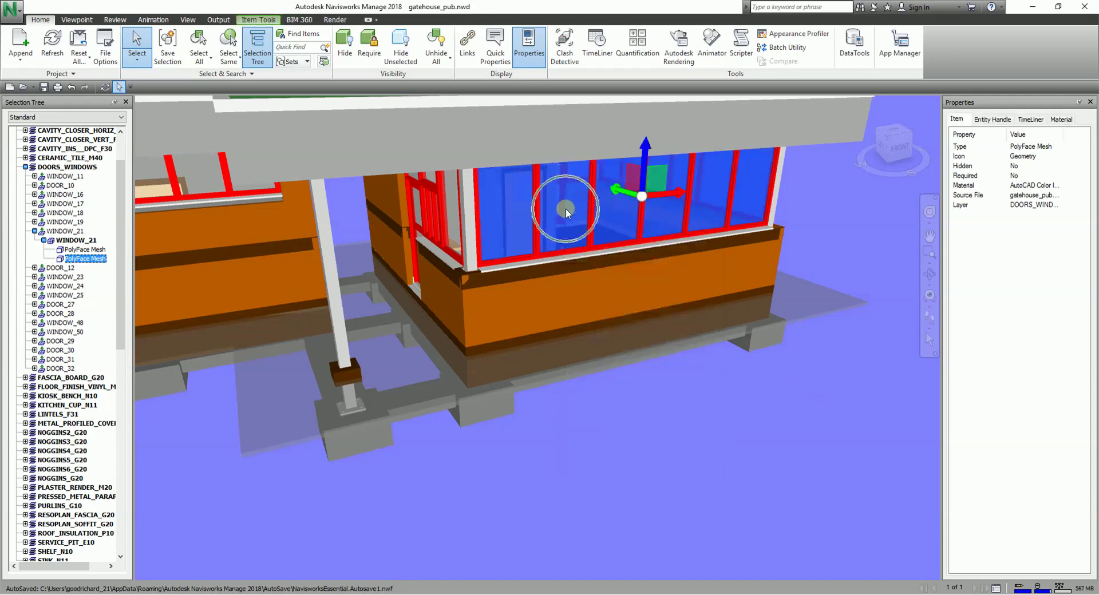
{"action": "left_click", "coordinate": [343, 44]}
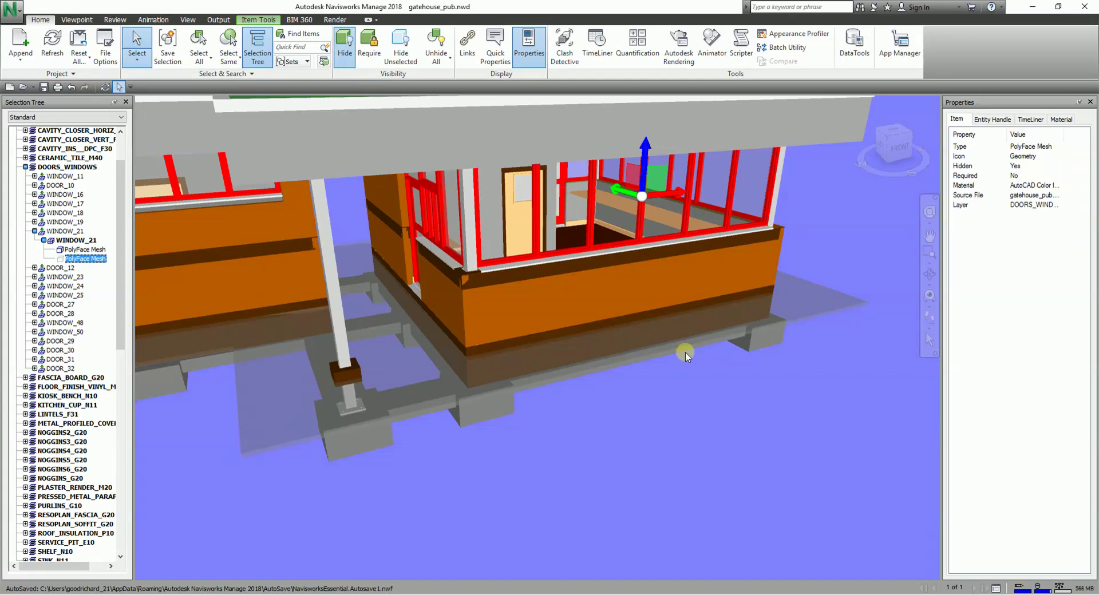
Step: Select the interior door DOOR_30 through the unglazed window frame and move it out in front of the building
{"action": "left_click", "coordinate": [931, 276]}
{"action": "mouse_move", "coordinate": [840, 297]}
{"action": "left_mouse_down"}
{"action": "mouse_move", "coordinate": [825, 301]}
{"action": "mouse_move", "coordinate": [837, 302]}
{"action": "left_mouse_up"}
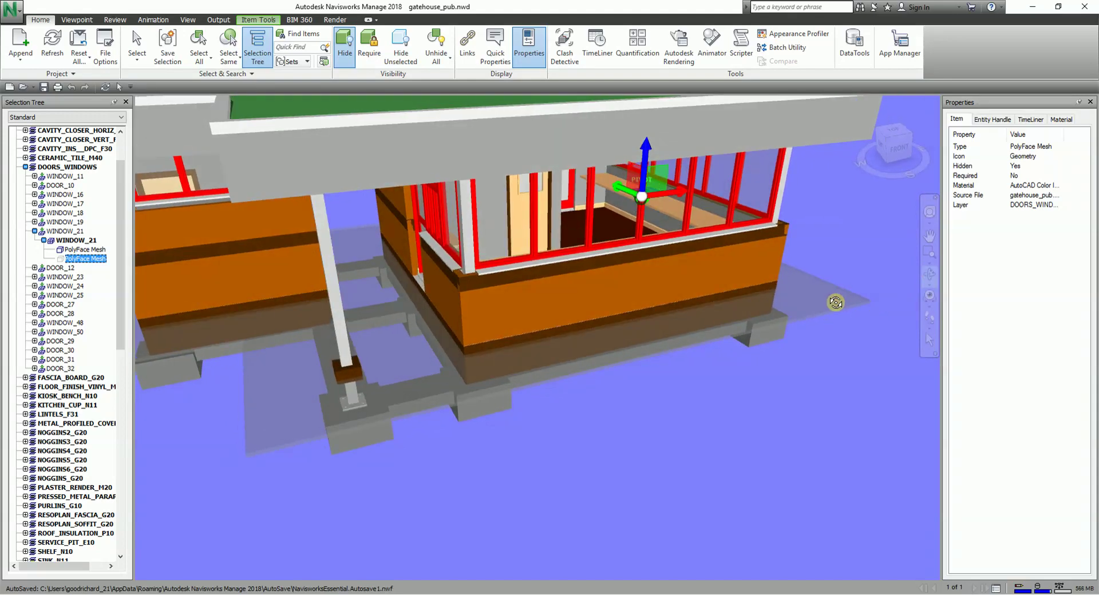
{"action": "left_click", "coordinate": [140, 46]}
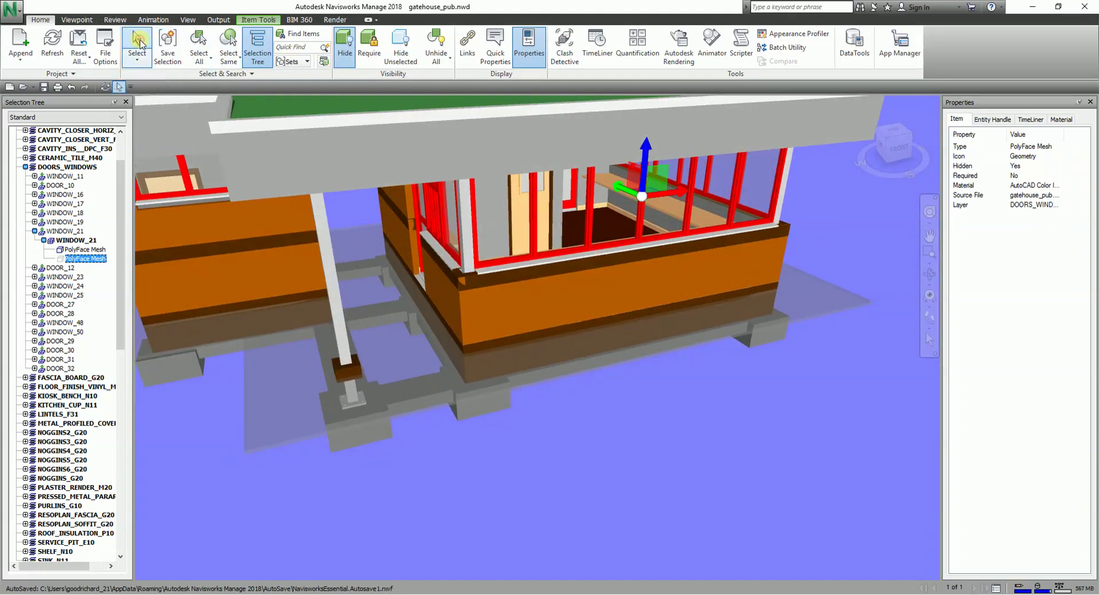
{"action": "left_click", "coordinate": [548, 212]}
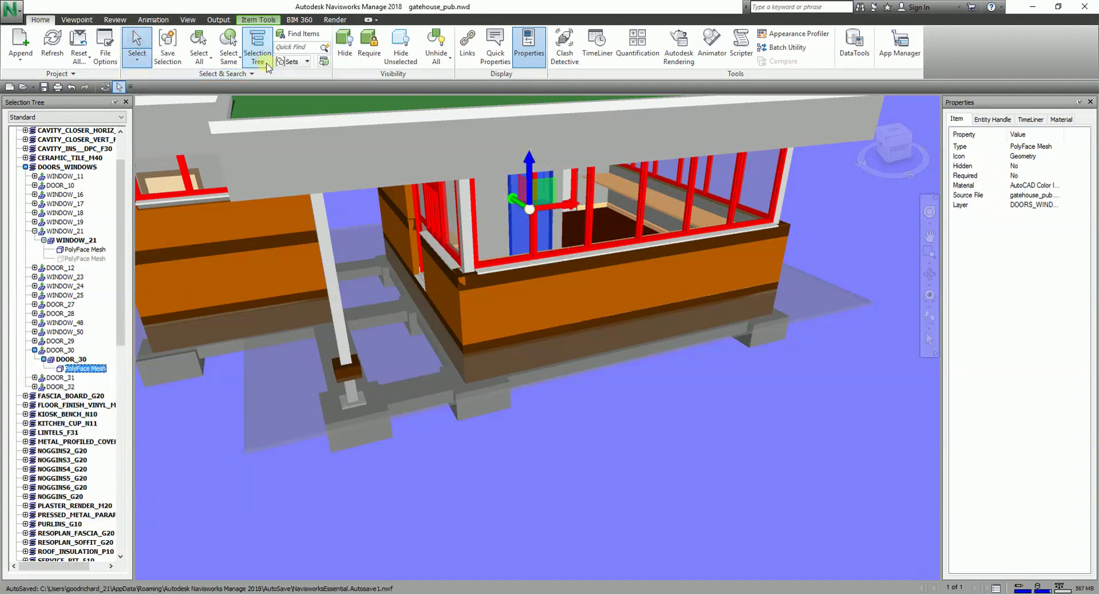
{"action": "left_click", "coordinate": [256, 21]}
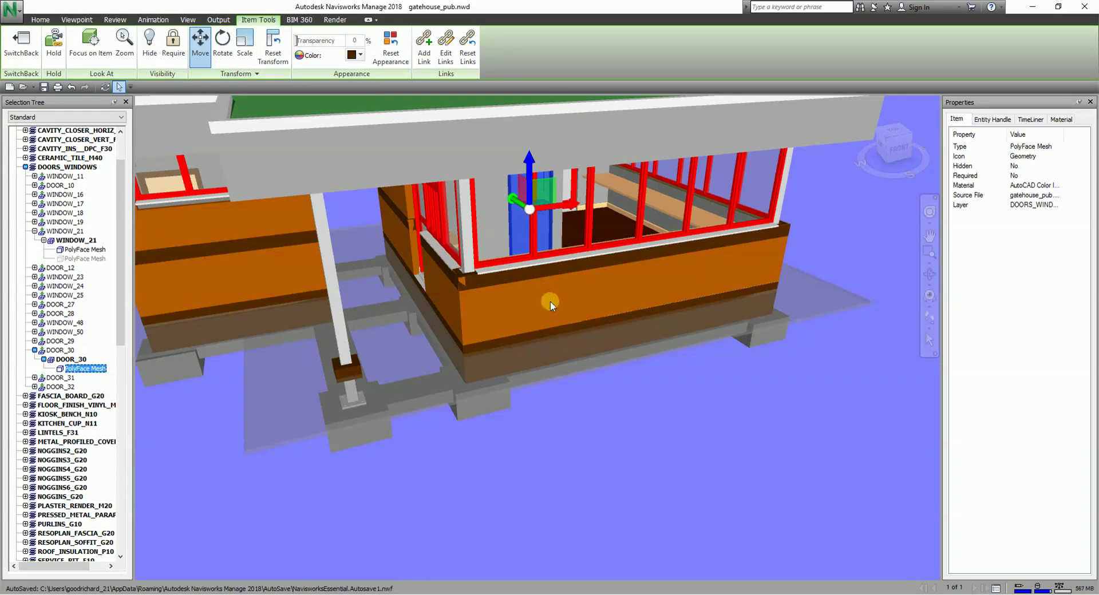
{"action": "left_click", "coordinate": [929, 273]}
{"action": "mouse_move", "coordinate": [715, 368]}
{"action": "left_mouse_down"}
{"action": "mouse_move", "coordinate": [739, 360]}
{"action": "mouse_move", "coordinate": [727, 362]}
{"action": "left_mouse_up"}
{"action": "key", "text": "Escape"}
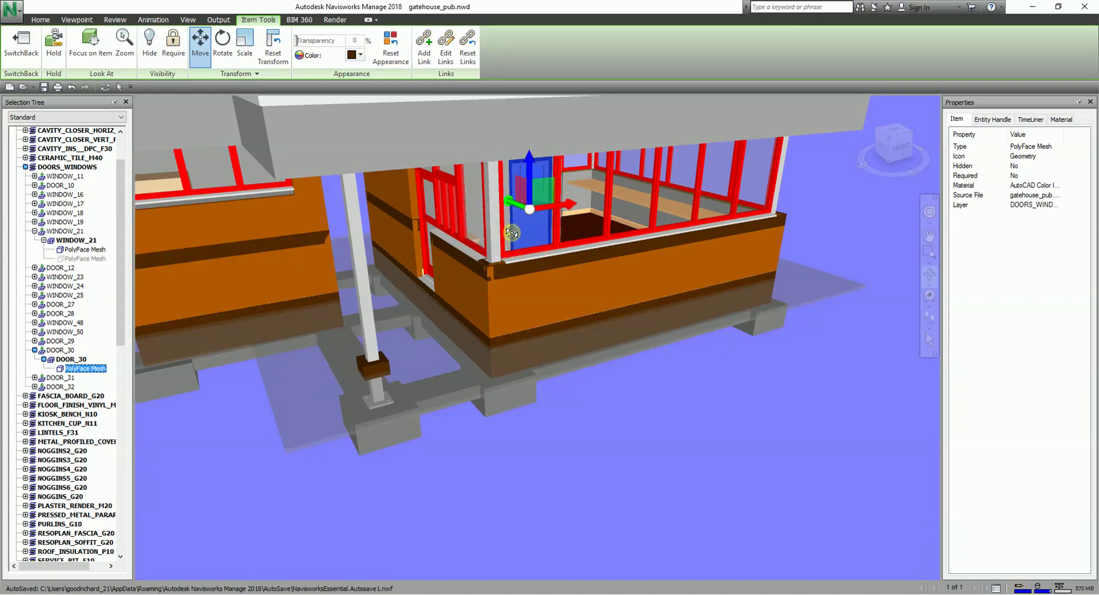
{"action": "left_click_drag", "start_coordinate": [511, 204], "coordinate": [761, 380]}
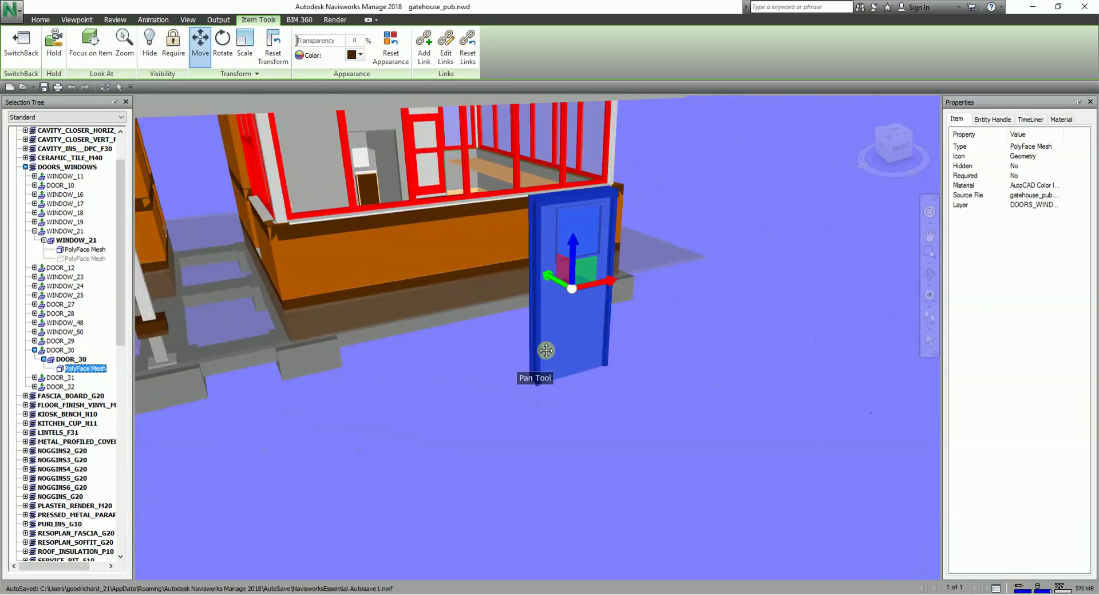
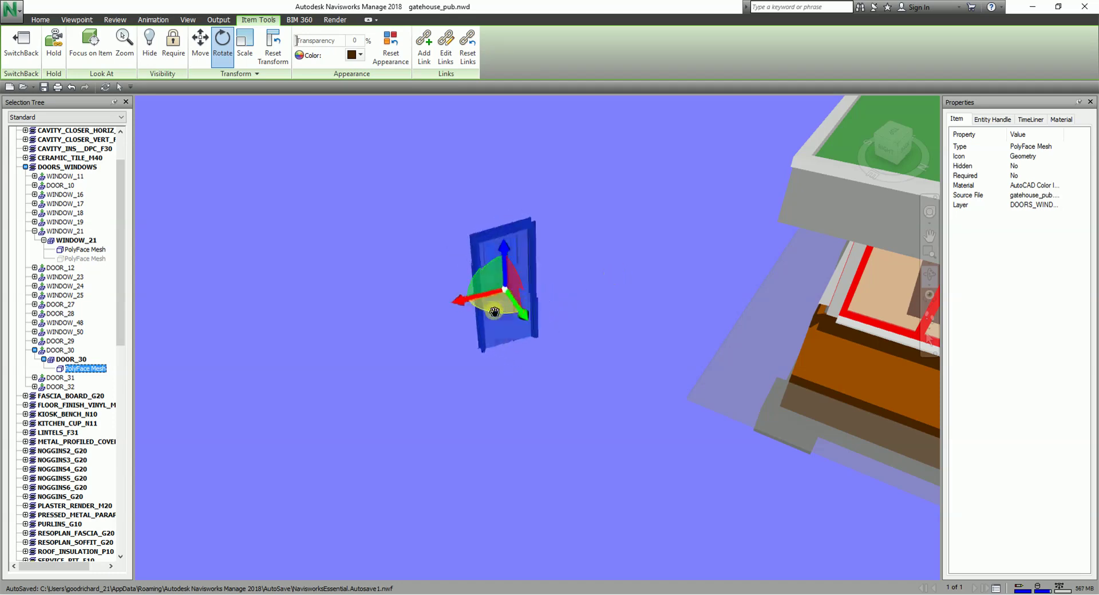
Step: Rotate the displaced door about its vertical axis, and shift the rotation centre away from the door along the red axis
{"action": "mouse_move", "coordinate": [534, 315]}
{"action": "left_mouse_down"}
{"action": "mouse_move", "coordinate": [589, 309]}
{"action": "mouse_move", "coordinate": [531, 321]}
{"action": "left_mouse_up"}
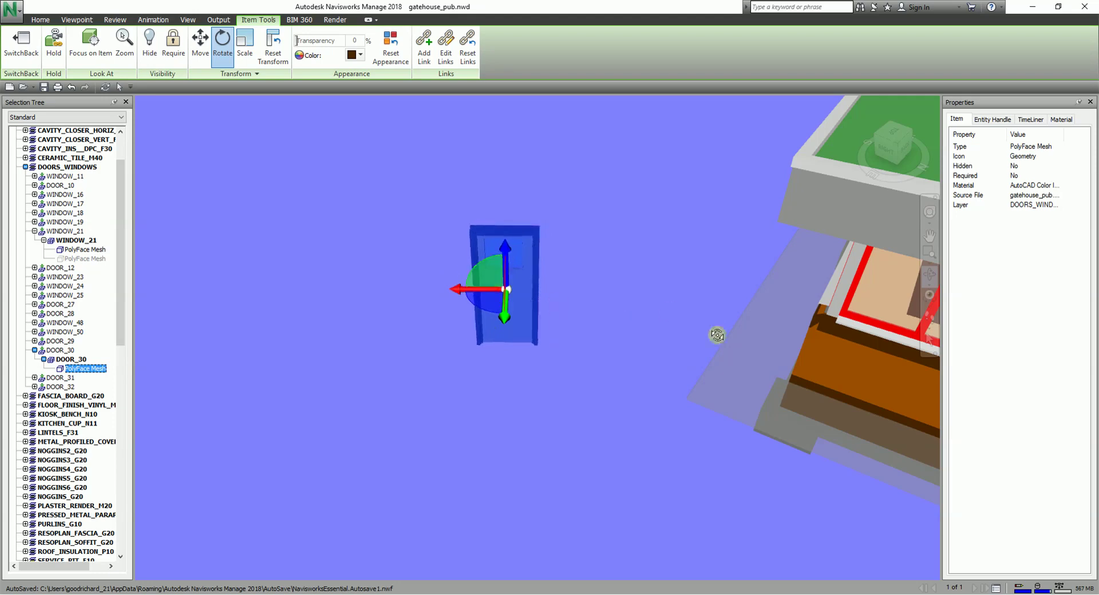
{"action": "middle_click_drag", "start_coordinate": [653, 353], "coordinate": [620, 294], "text": "shift"}
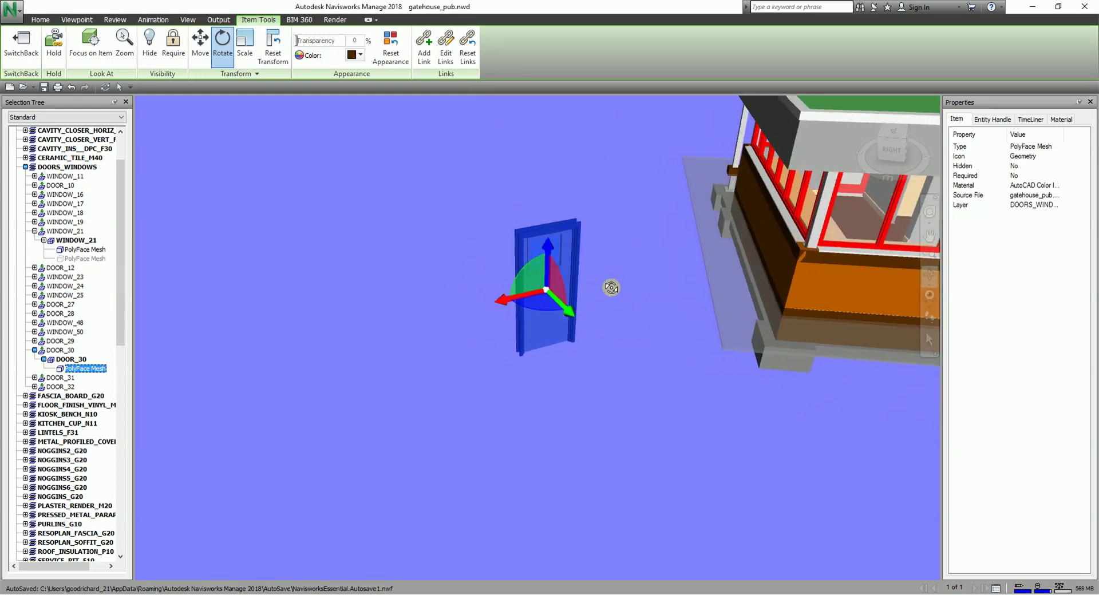
{"action": "left_click", "coordinate": [518, 296]}
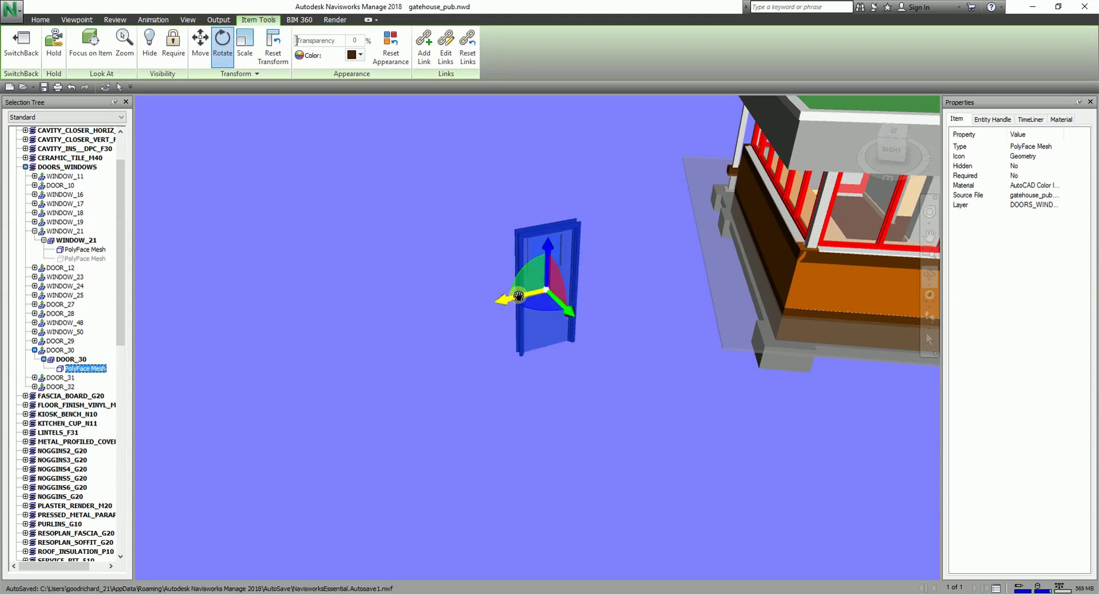
{"action": "left_click_drag", "start_coordinate": [518, 295], "coordinate": [370, 328], "text": "ctrl"}
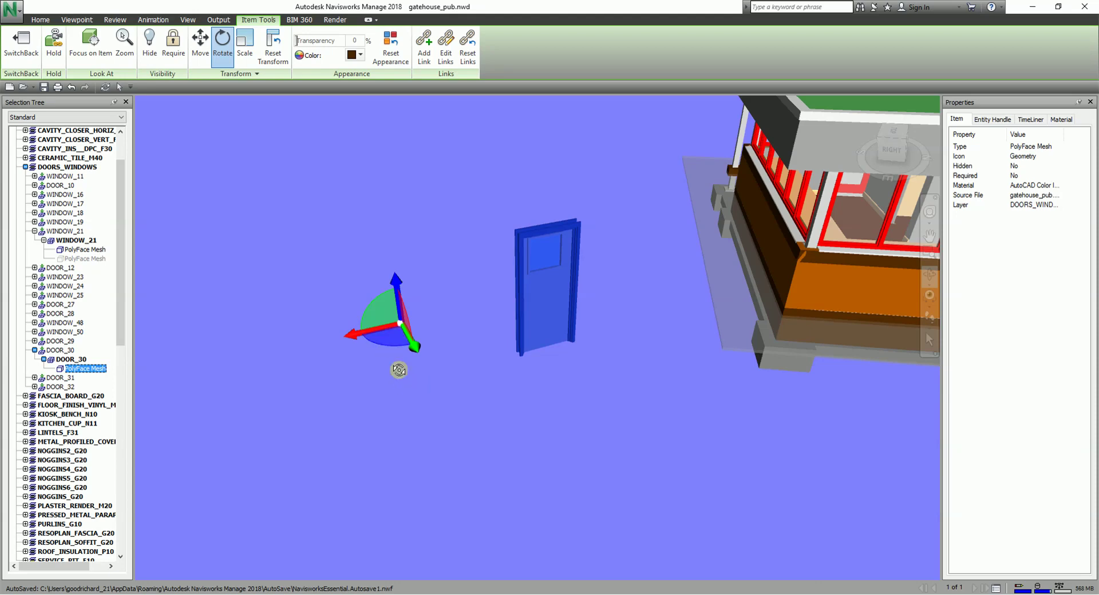
Step: Swing the door around the offset rotation centre using the Rotate gizmo's arcs
{"action": "left_click_drag", "start_coordinate": [384, 344], "coordinate": [439, 332]}
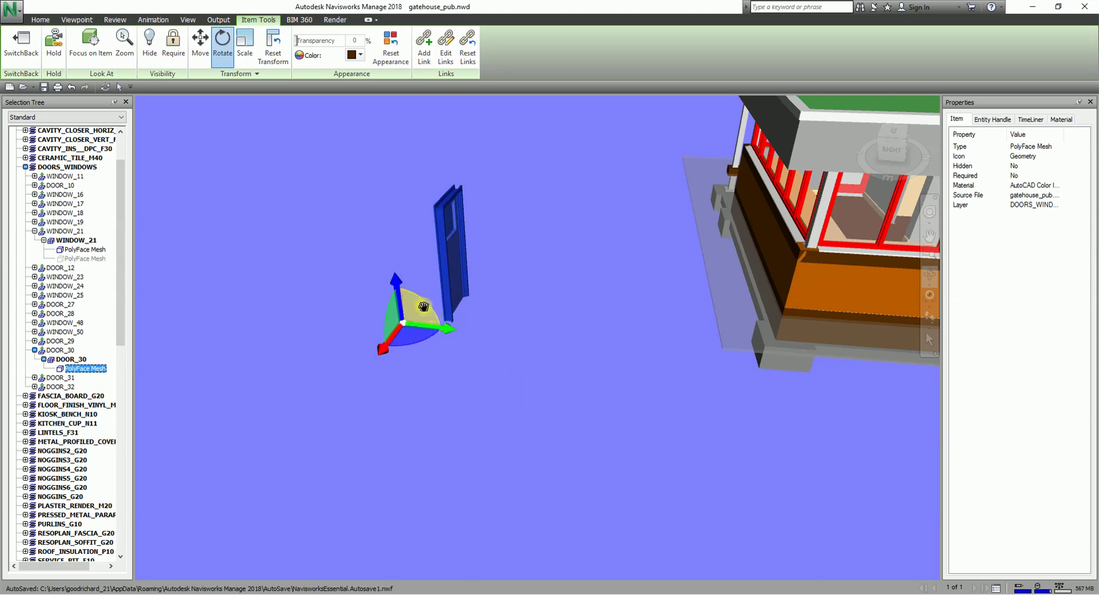
{"action": "mouse_move", "coordinate": [424, 307]}
{"action": "left_mouse_down"}
{"action": "mouse_move", "coordinate": [386, 281]}
{"action": "mouse_move", "coordinate": [429, 314]}
{"action": "mouse_move", "coordinate": [421, 300]}
{"action": "left_mouse_up"}
{"action": "middle_click_drag", "start_coordinate": [476, 331], "coordinate": [334, 331], "text": "shift"}
{"action": "mouse_move", "coordinate": [330, 317]}
{"action": "left_mouse_down"}
{"action": "mouse_move", "coordinate": [318, 346]}
{"action": "mouse_move", "coordinate": [324, 293]}
{"action": "mouse_move", "coordinate": [309, 321]}
{"action": "left_mouse_up"}
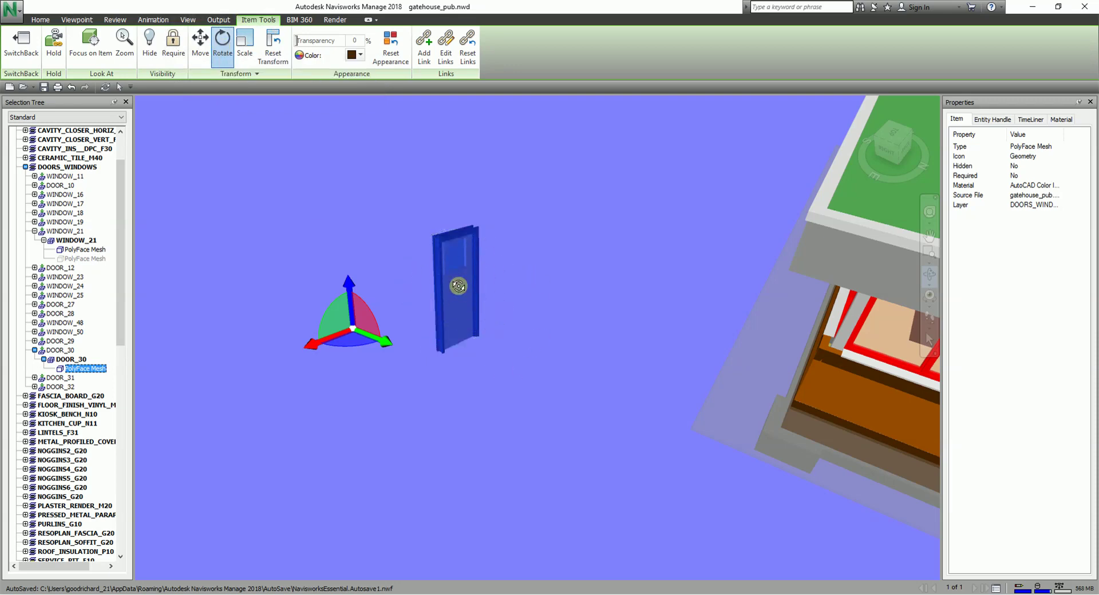
Step: Reset the door's appearance and its transform to return it to its original place inside the building
{"action": "right_click", "coordinate": [457, 286]}
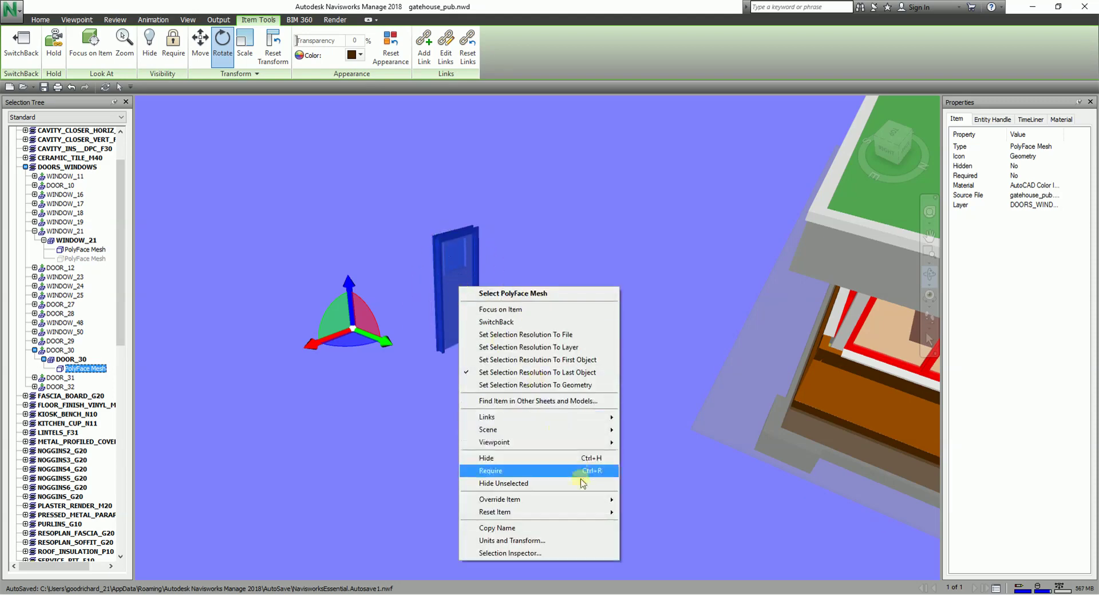
{"action": "mouse_move", "coordinate": [583, 513]}
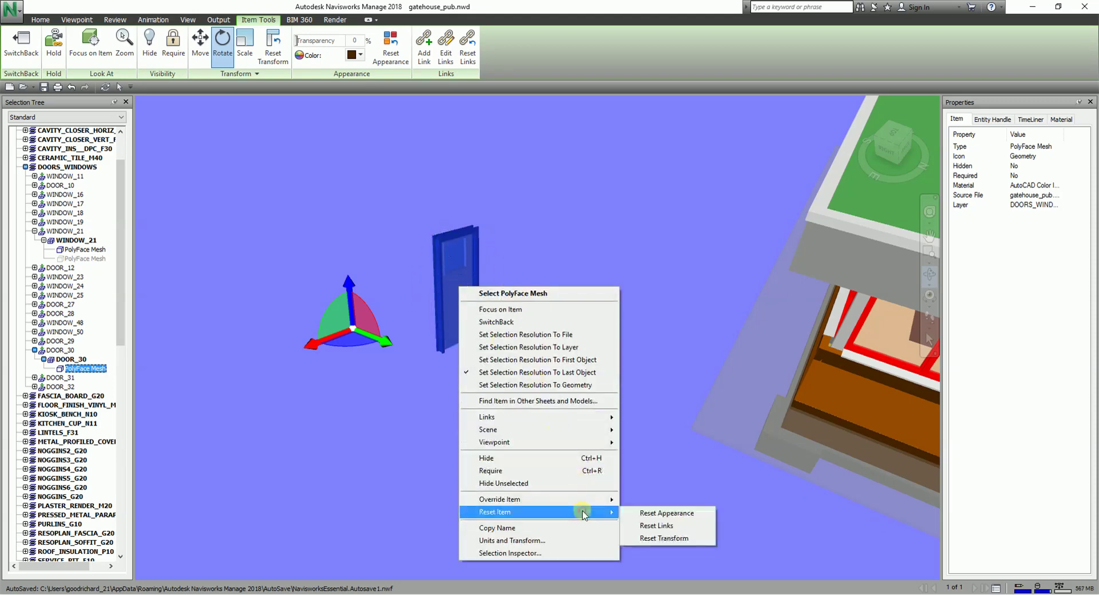
{"action": "left_click", "coordinate": [650, 513]}
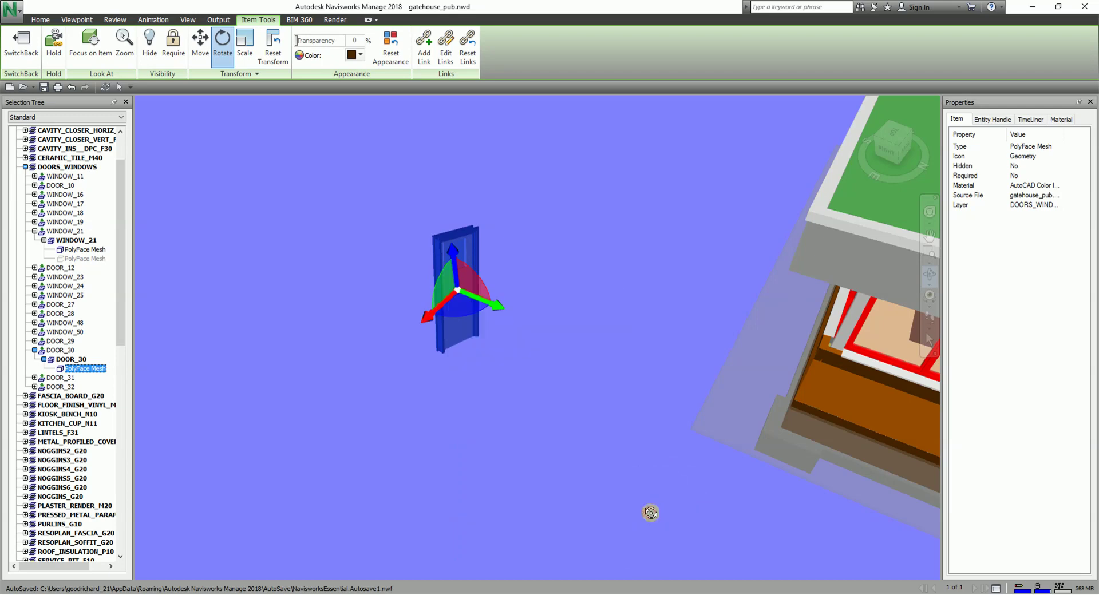
{"action": "mouse_move", "coordinate": [496, 400]}
{"action": "left_mouse_down"}
{"action": "mouse_move", "coordinate": [642, 358]}
{"action": "mouse_move", "coordinate": [503, 368]}
{"action": "mouse_move", "coordinate": [501, 403]}
{"action": "left_mouse_up"}
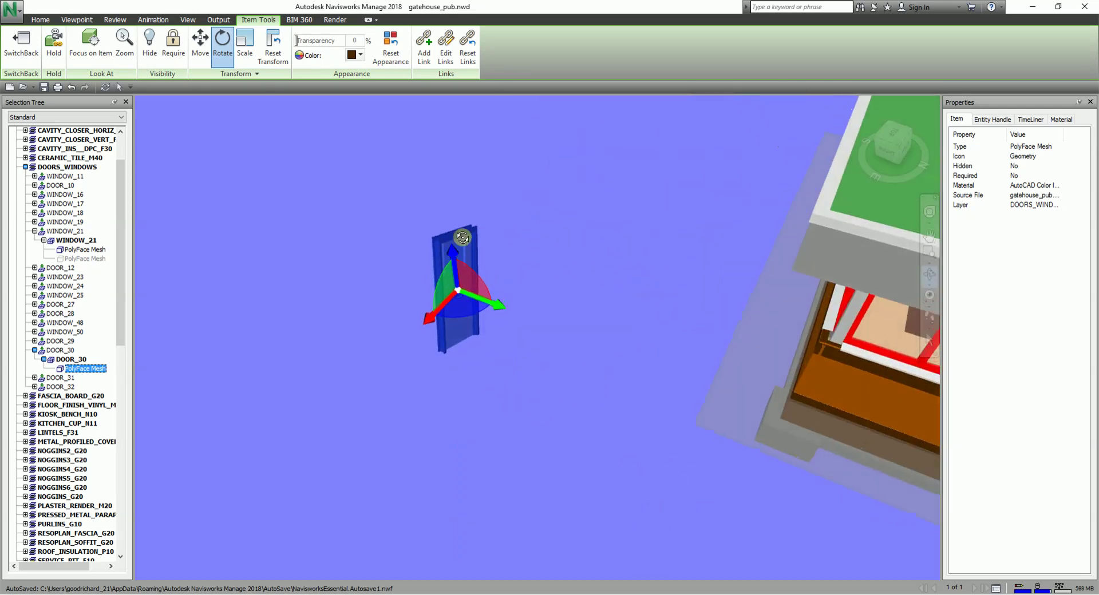
{"action": "right_click", "coordinate": [463, 238]}
{"action": "mouse_move", "coordinate": [584, 454]}
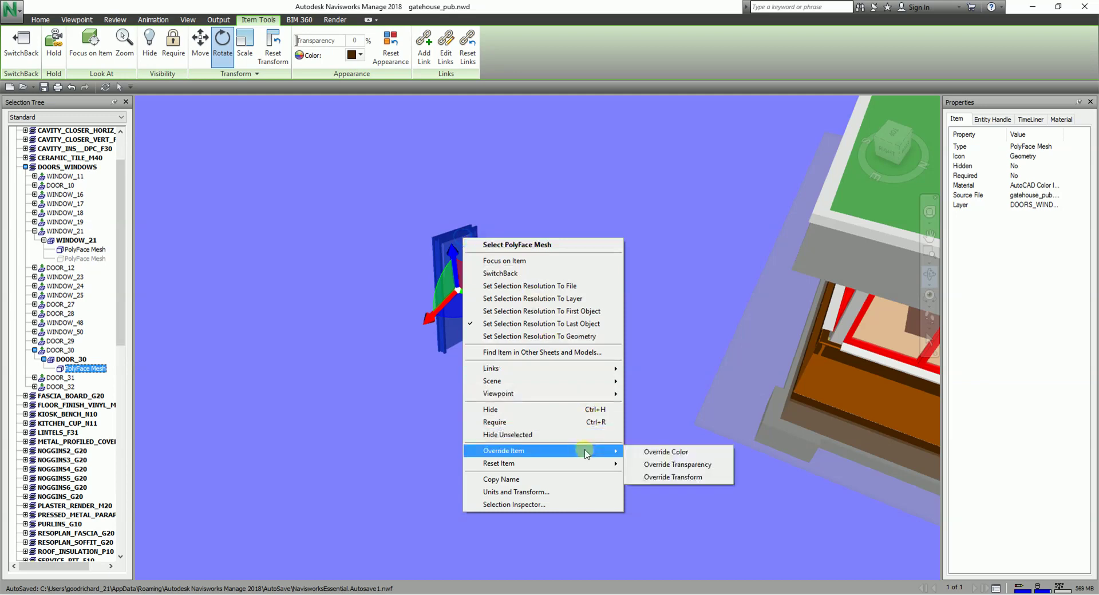
{"action": "left_click", "coordinate": [588, 462]}
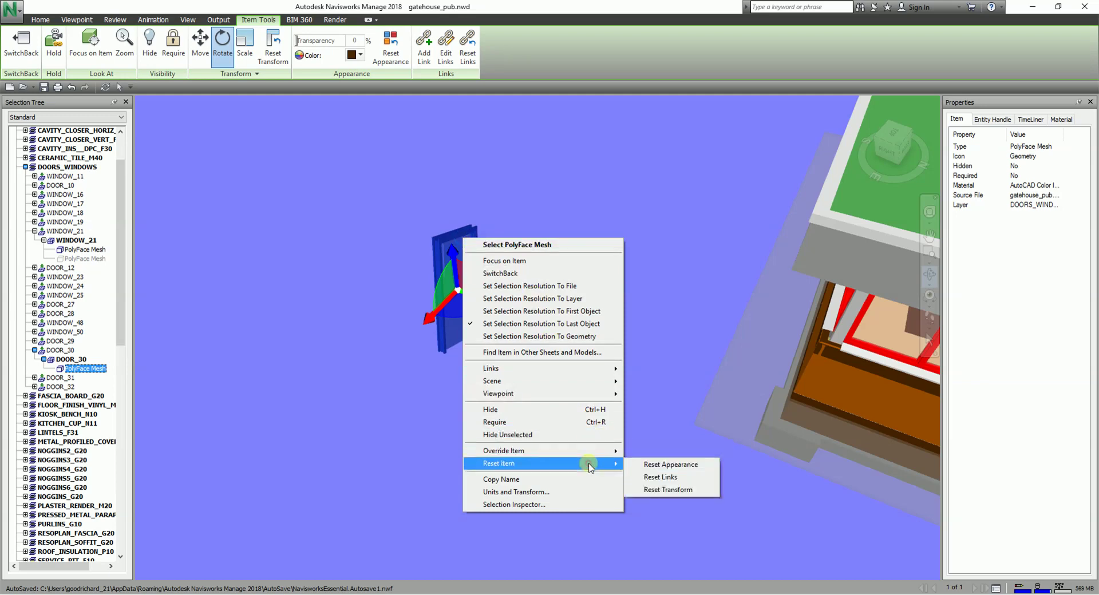
{"action": "left_click", "coordinate": [664, 490]}
{"action": "left_click_drag", "start_coordinate": [533, 392], "coordinate": [804, 352]}
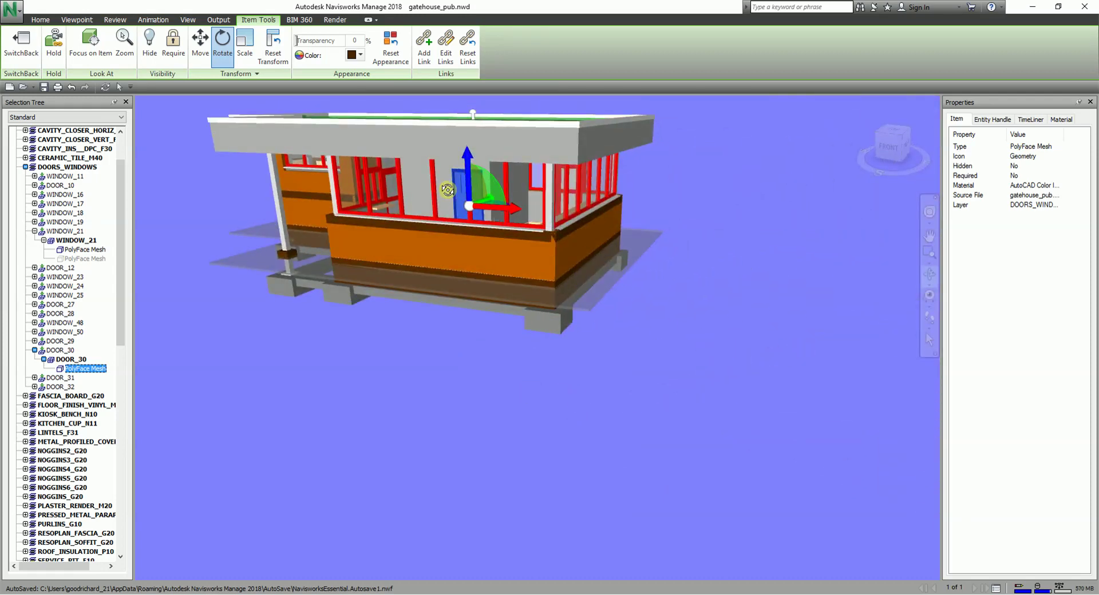
{"action": "scroll", "coordinate": [452, 170], "scroll_direction": "up", "scroll_amount": 3}
{"action": "scroll", "coordinate": [452, 170], "scroll_direction": "up", "scroll_amount": 2}
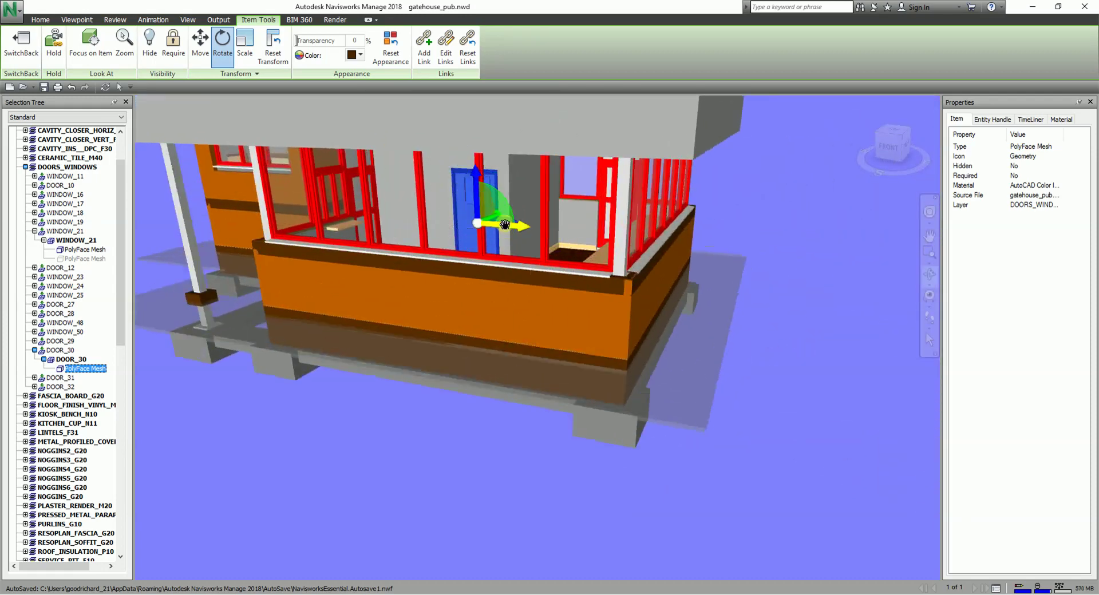
Step: Move the interior door out of the building again with the Move gizmo, along the red axis to beyond the corner
{"action": "left_click_drag", "start_coordinate": [563, 237], "coordinate": [832, 364]}
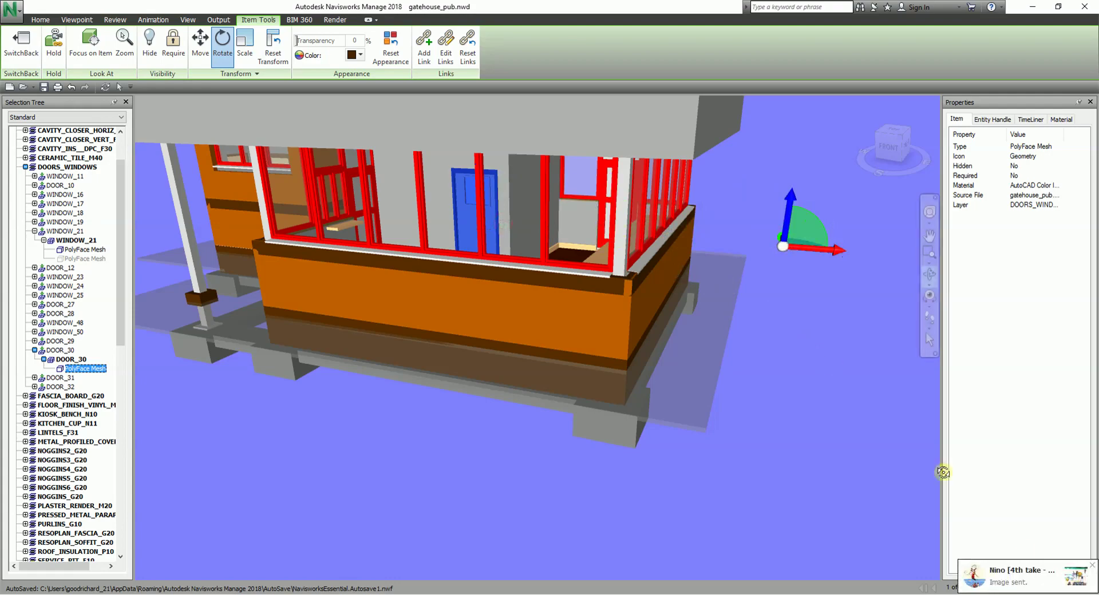
{"action": "left_click", "coordinate": [1092, 566]}
{"action": "middle_click_drag", "start_coordinate": [805, 364], "coordinate": [466, 255], "text": "shift"}
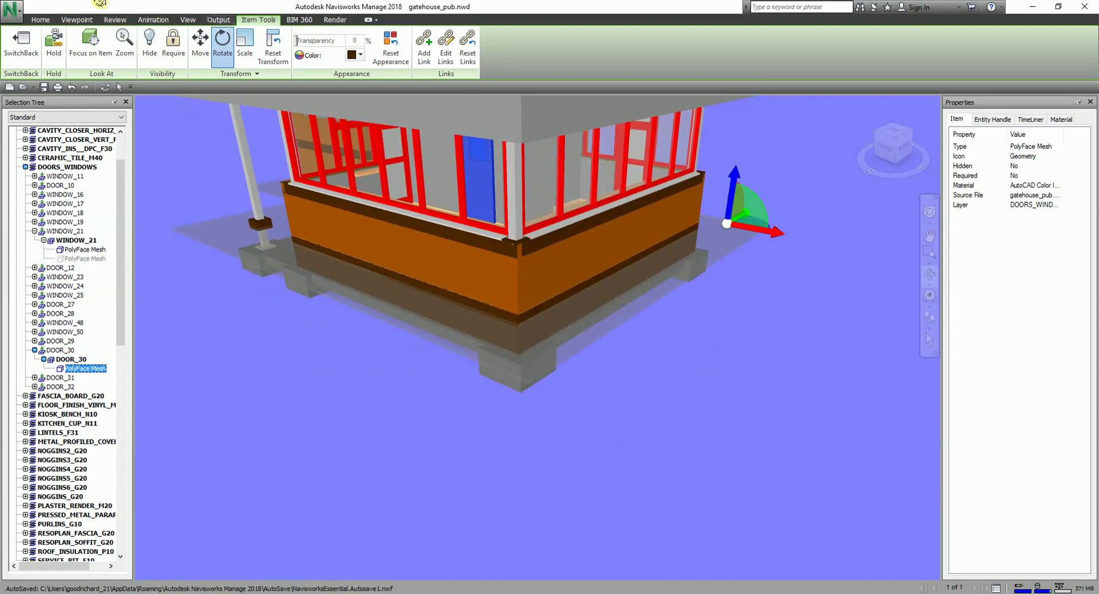
{"action": "left_click", "coordinate": [202, 45]}
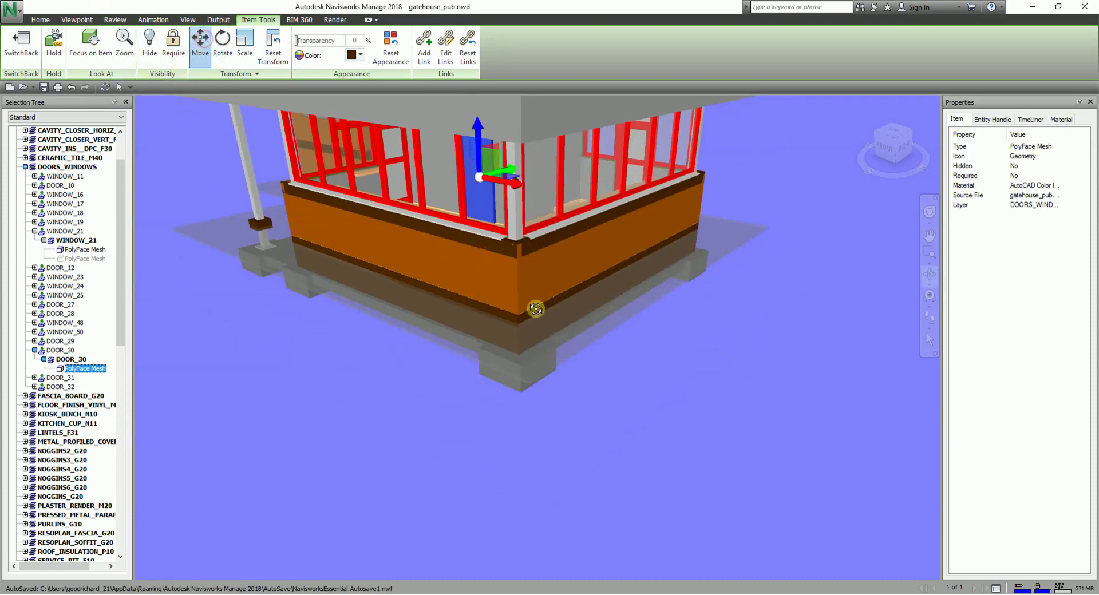
{"action": "left_click_drag", "start_coordinate": [492, 179], "coordinate": [760, 378]}
{"action": "middle_click_drag", "start_coordinate": [760, 378], "coordinate": [630, 376], "text": "shift"}
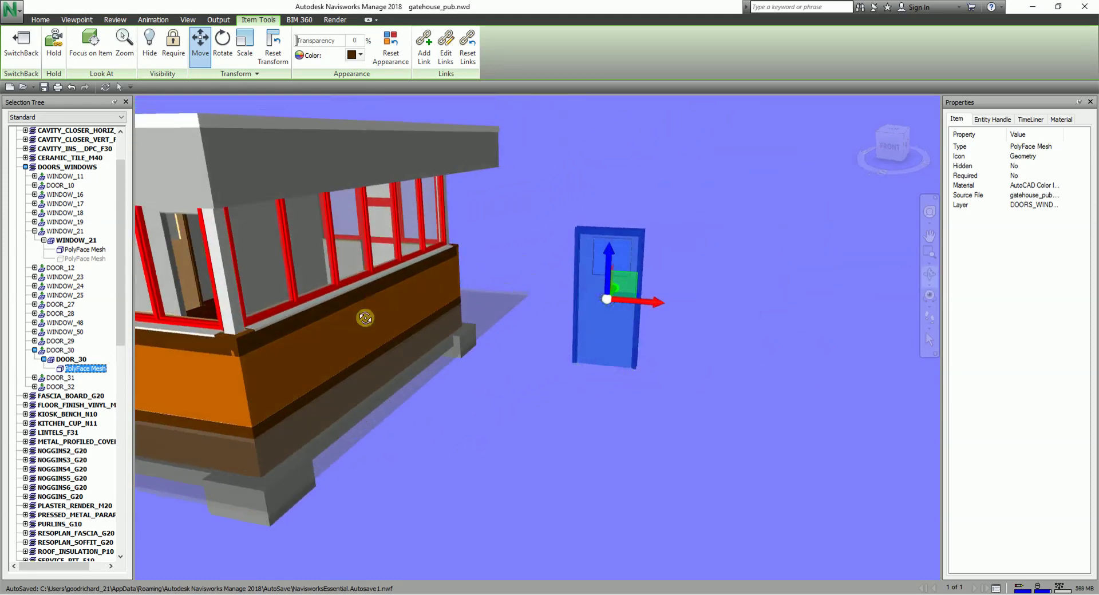
Step: Scale the displaced door with the Scale gizmo, making it wider along the red axis and taller along the blue axis
{"action": "left_click", "coordinate": [245, 51]}
{"action": "middle_click_drag", "start_coordinate": [692, 403], "coordinate": [366, 435], "text": "shift"}
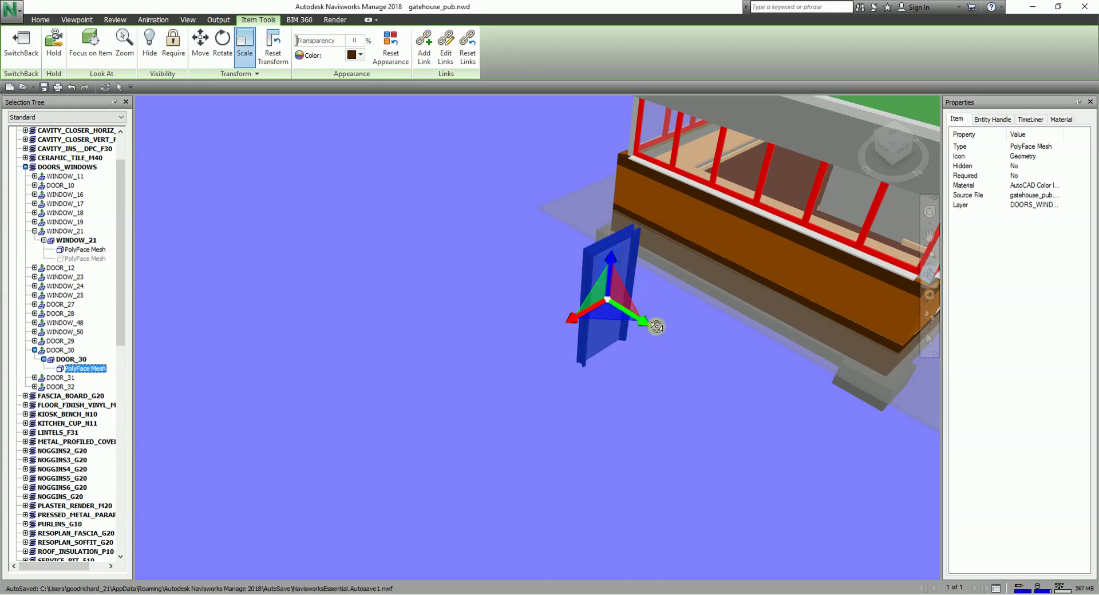
{"action": "left_click_drag", "start_coordinate": [680, 370], "coordinate": [651, 363]}
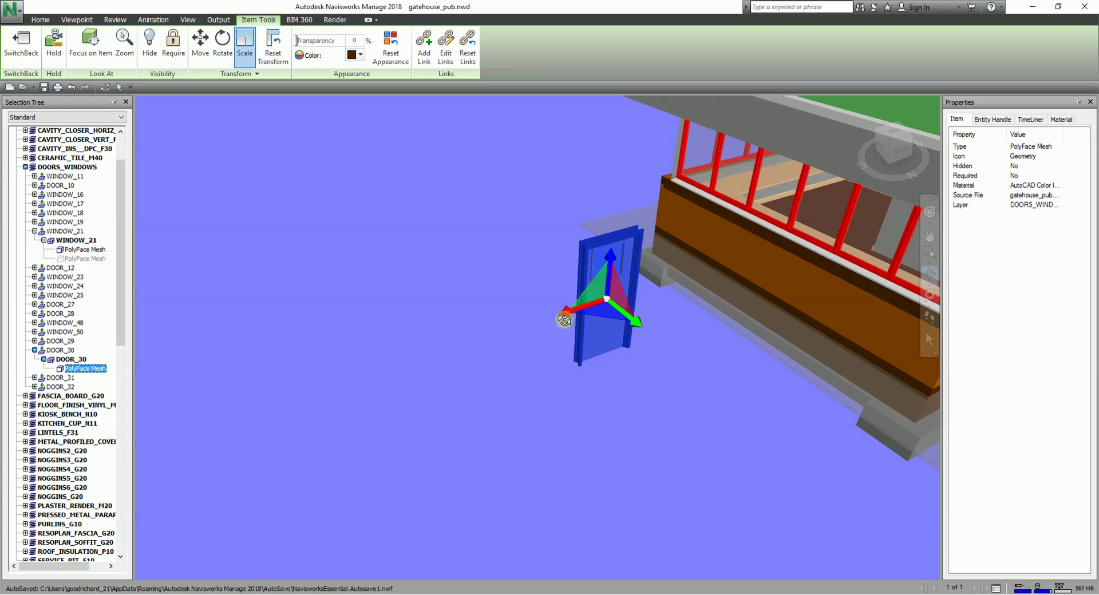
{"action": "left_click_drag", "start_coordinate": [485, 351], "coordinate": [562, 390]}
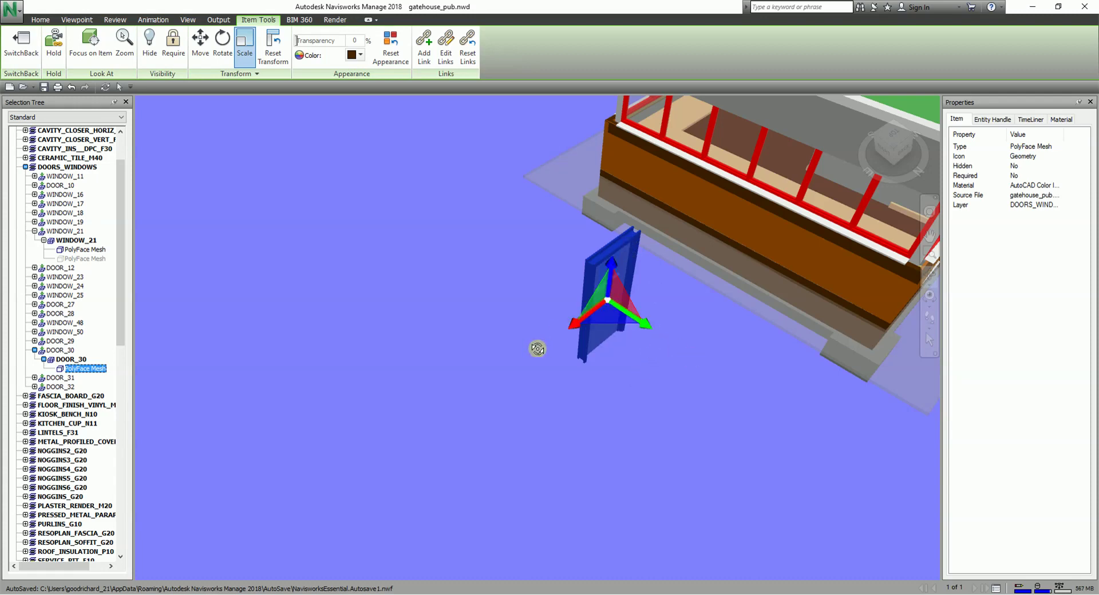
{"action": "left_click_drag", "start_coordinate": [540, 349], "coordinate": [489, 311]}
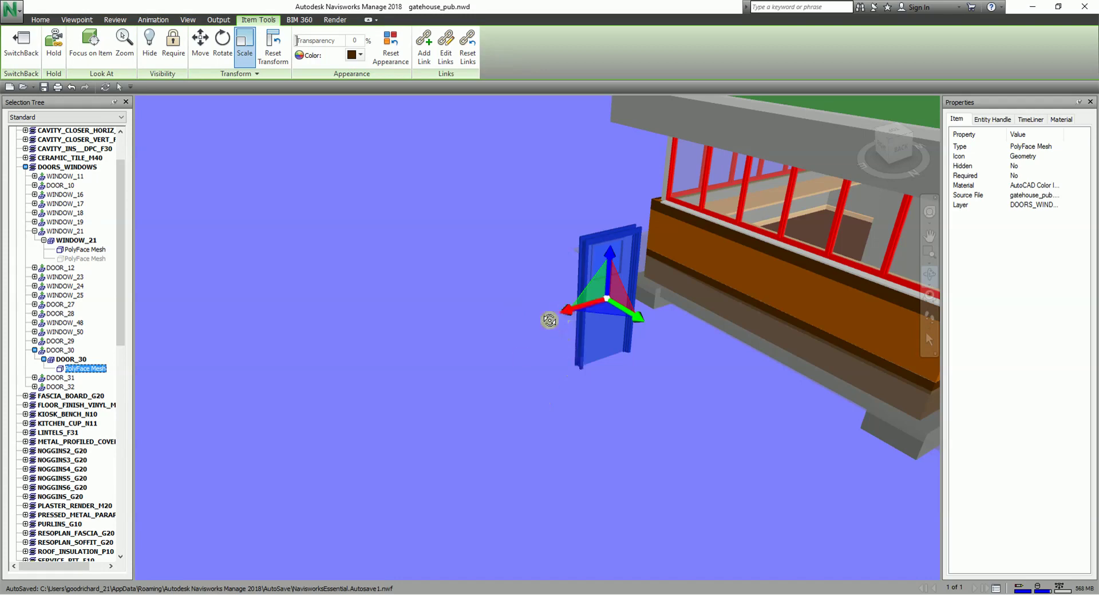
{"action": "left_click_drag", "start_coordinate": [571, 311], "coordinate": [608, 327]}
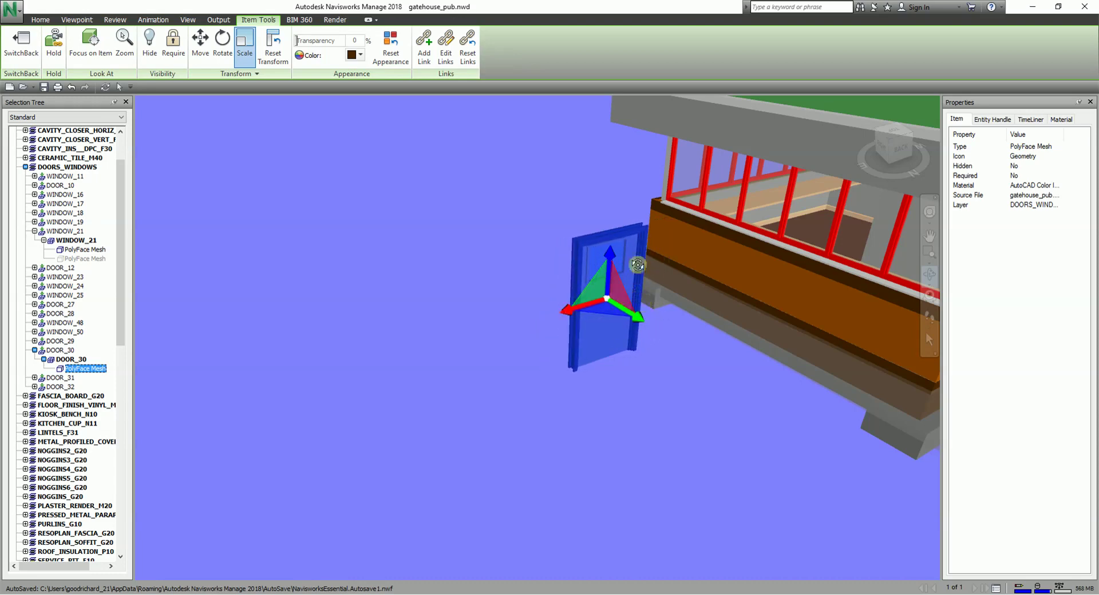
{"action": "left_click_drag", "start_coordinate": [612, 257], "coordinate": [601, 216]}
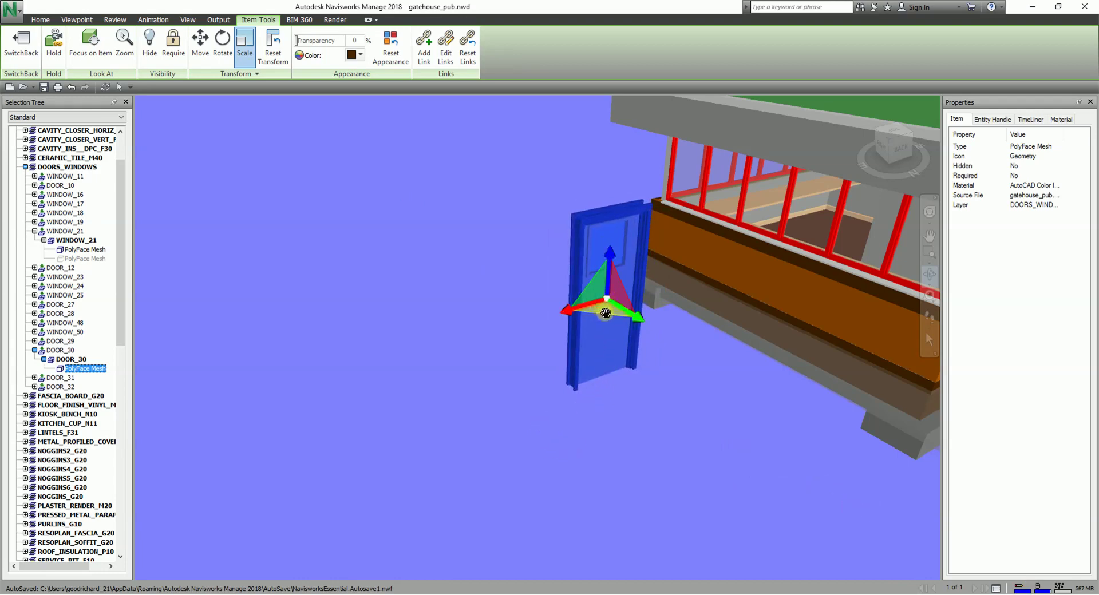
Step: Enlarge the door in two axes at once using the Scale gizmo's horizontal red-green plane and vertical red-blue plane
{"action": "left_click_drag", "start_coordinate": [604, 312], "coordinate": [627, 328]}
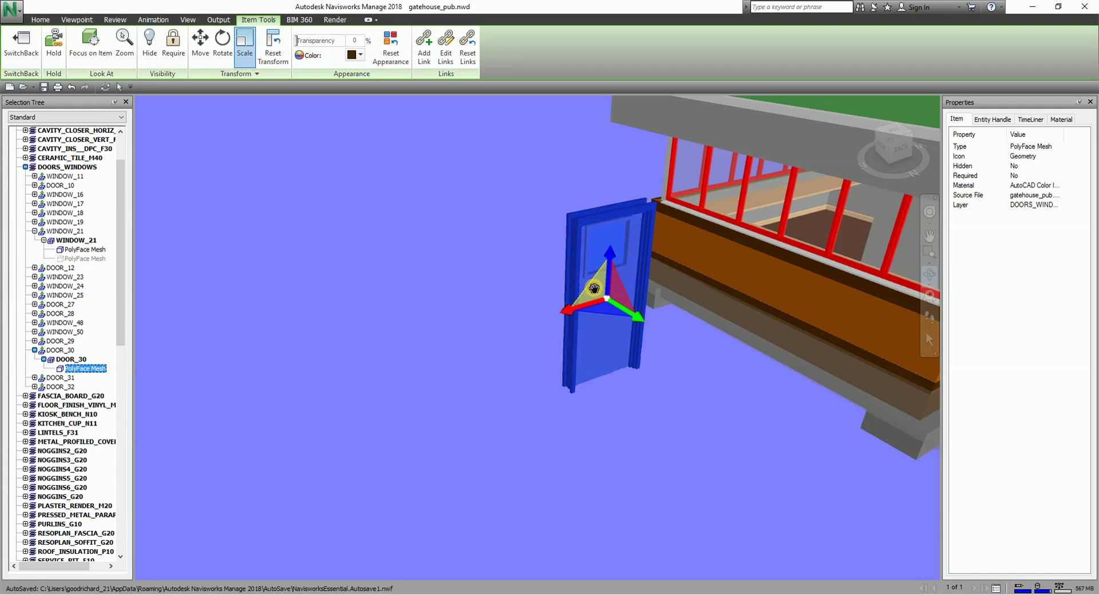
{"action": "left_click_drag", "start_coordinate": [593, 288], "coordinate": [617, 295]}
{"action": "left_click_drag", "start_coordinate": [655, 440], "coordinate": [620, 442]}
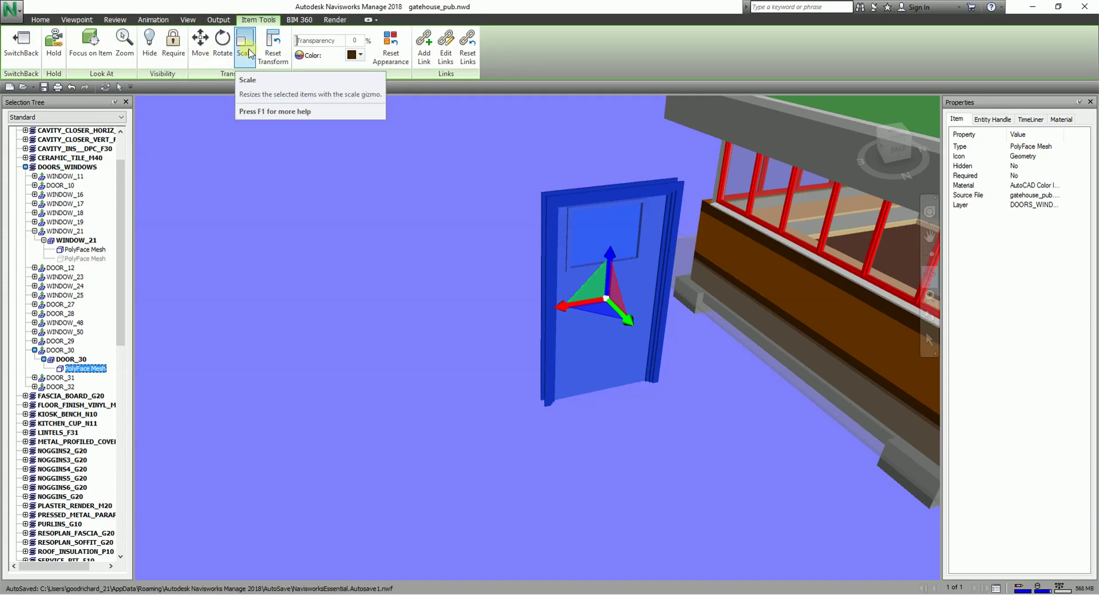
Step: Narrow the door slightly along the red axis and thicken it along the green axis with the Scale gizmo
{"action": "middle_click_drag", "start_coordinate": [435, 365], "coordinate": [768, 378], "text": "shift"}
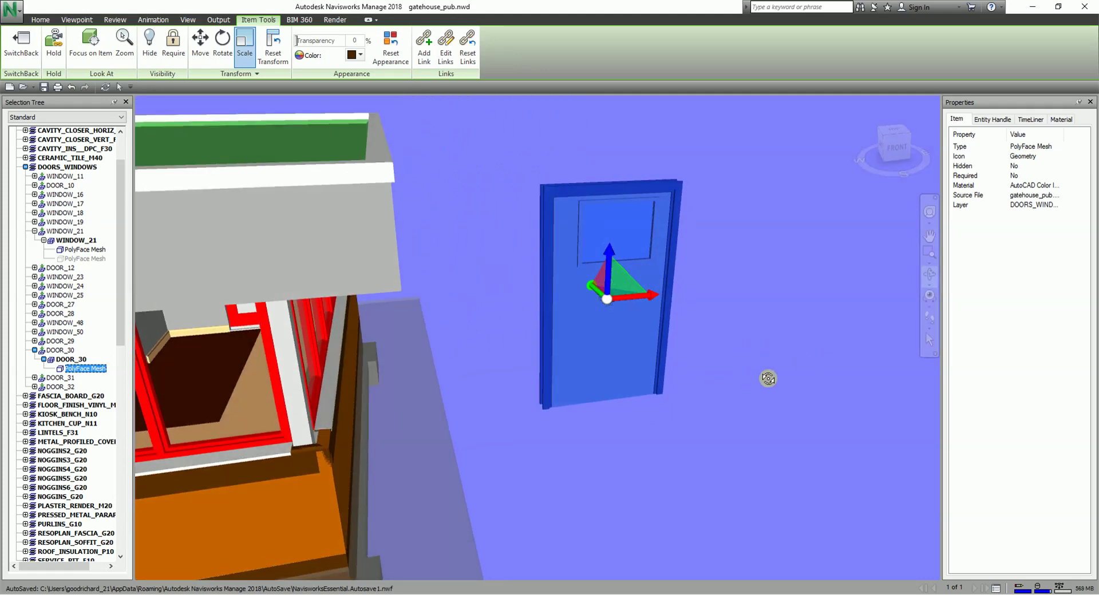
{"action": "middle_click_drag", "start_coordinate": [768, 379], "coordinate": [618, 383], "text": "shift"}
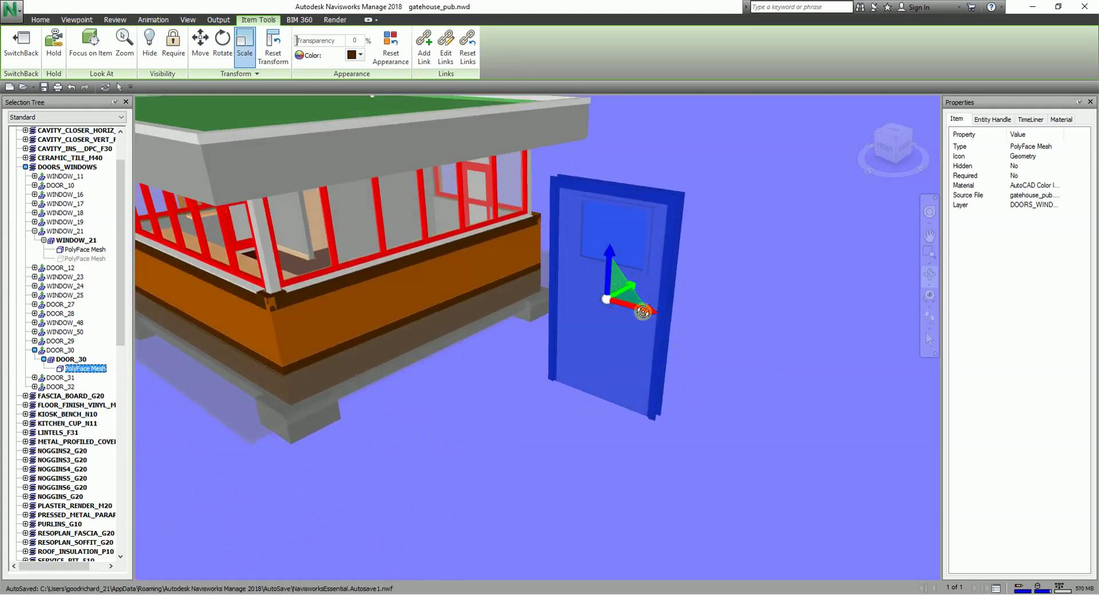
{"action": "mouse_move", "coordinate": [640, 308]}
{"action": "left_mouse_down"}
{"action": "mouse_move", "coordinate": [689, 326]}
{"action": "mouse_move", "coordinate": [618, 311]}
{"action": "mouse_move", "coordinate": [631, 315]}
{"action": "left_mouse_up"}
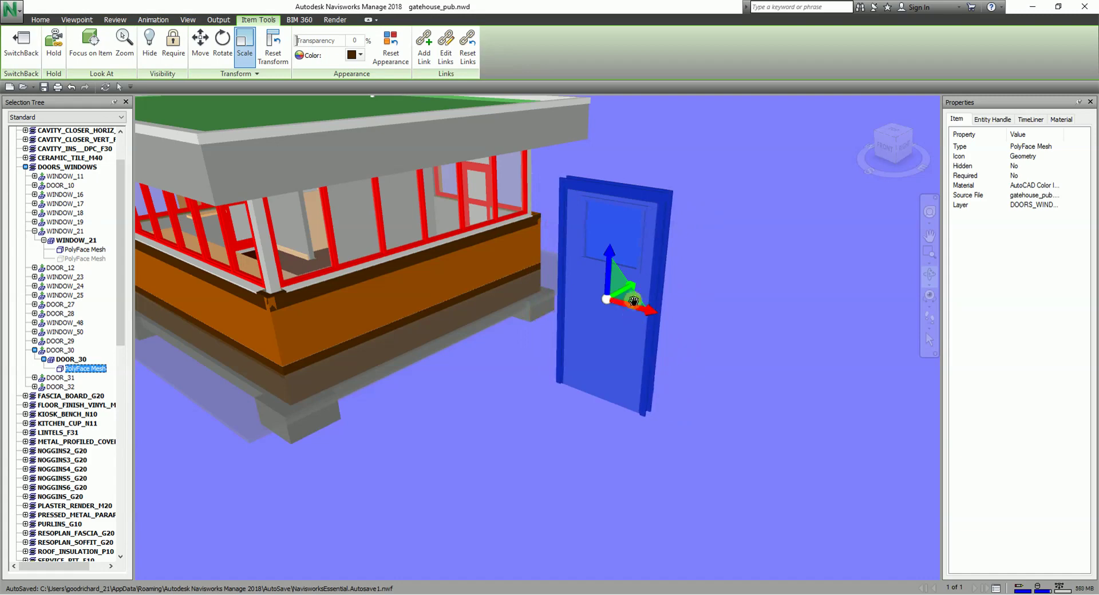
{"action": "left_click_drag", "start_coordinate": [612, 259], "coordinate": [743, 250]}
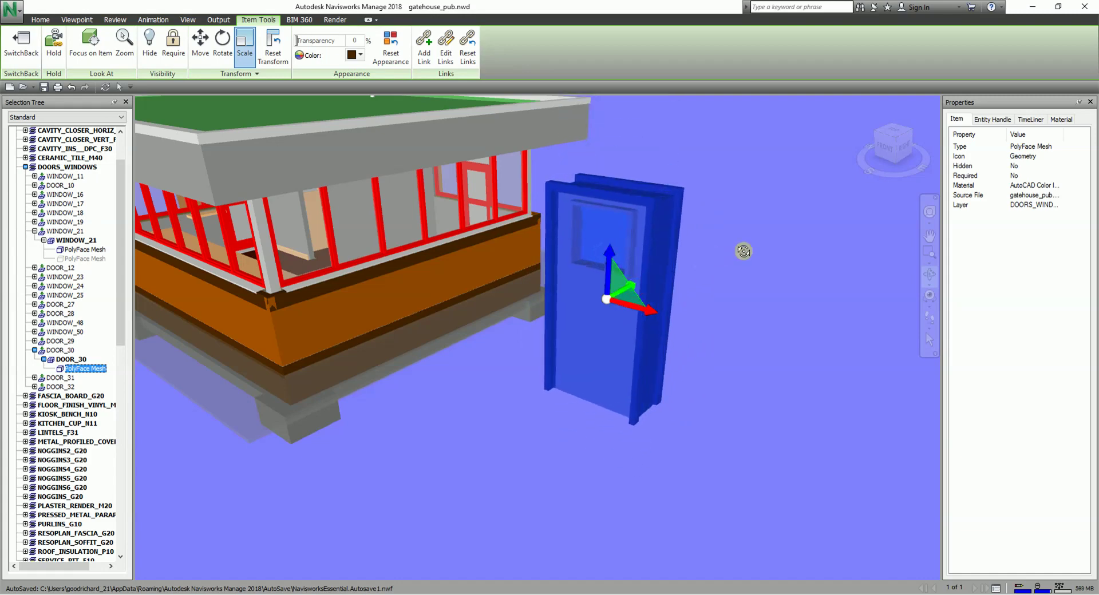